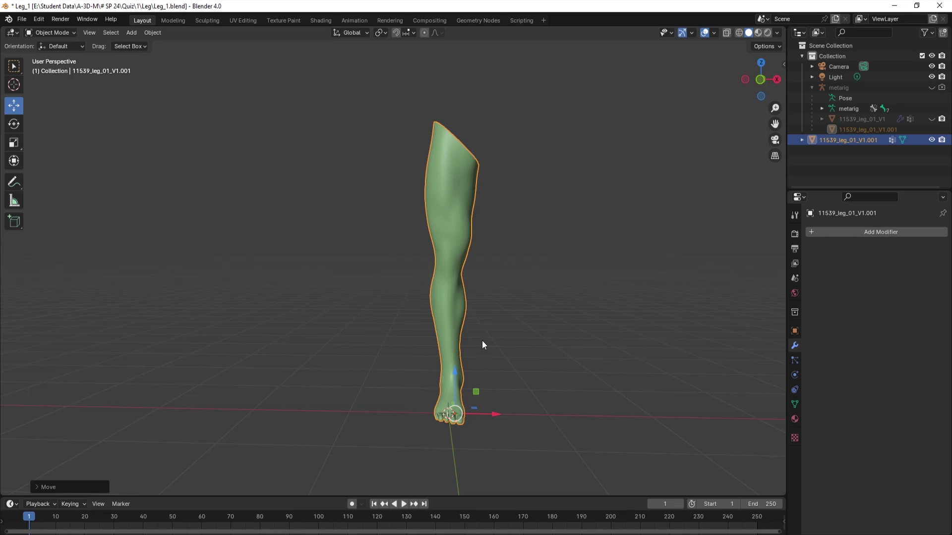
Add a single-bone armature at the origin beside the leg and orbit to view it.
key(shift+a)
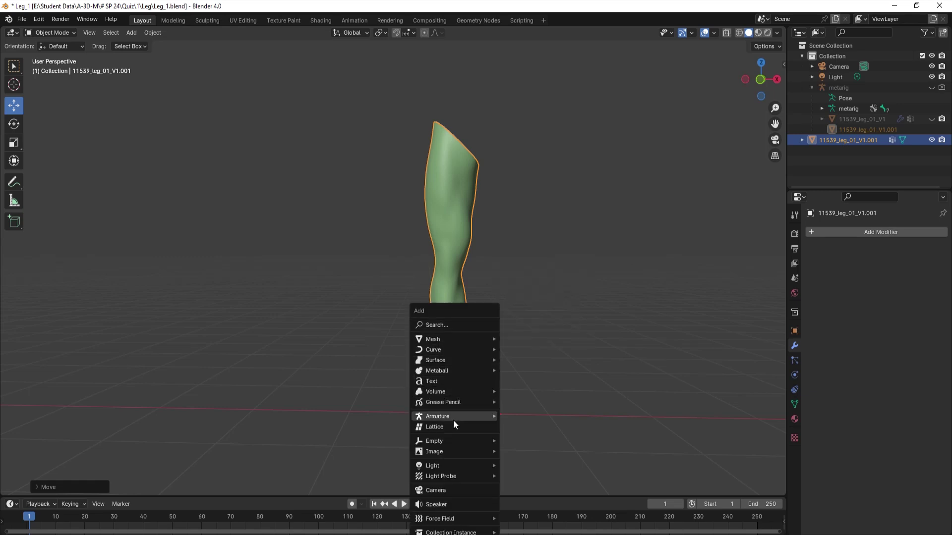
mouse_move(447, 416)
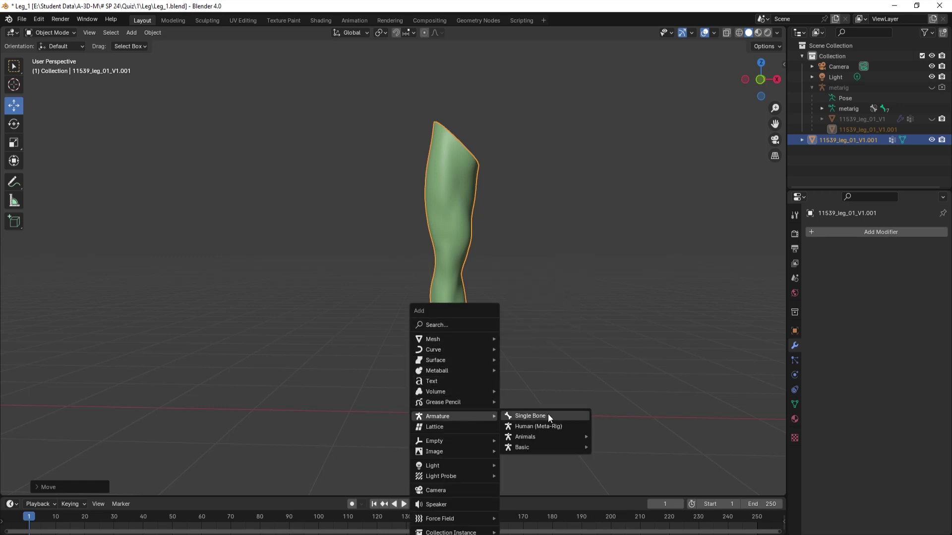
click(548, 415)
mouse_move(533, 385)
middle_down()
mouse_move(457, 370)
mouse_move(536, 376)
middle_up()
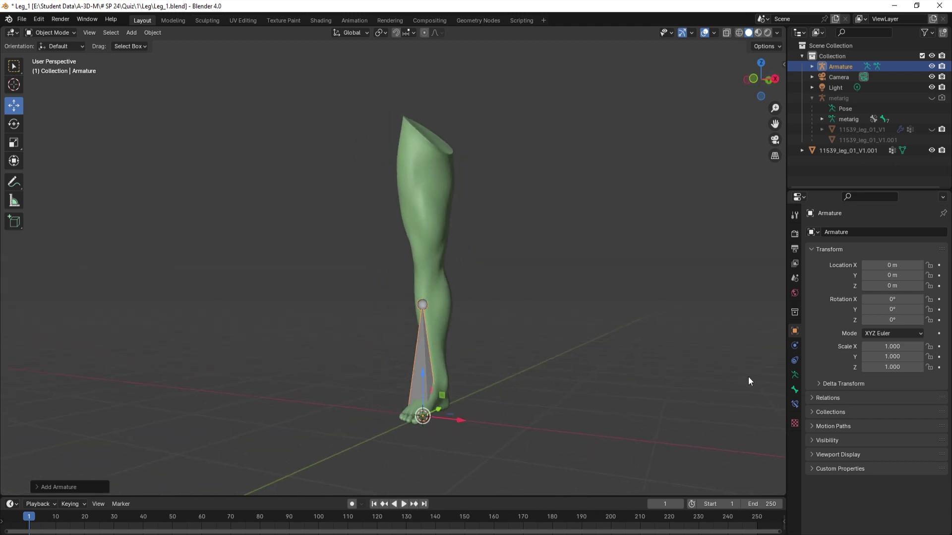
Enable In Front in the armature's Viewport Display so the bone shows through the leg.
click(794, 375)
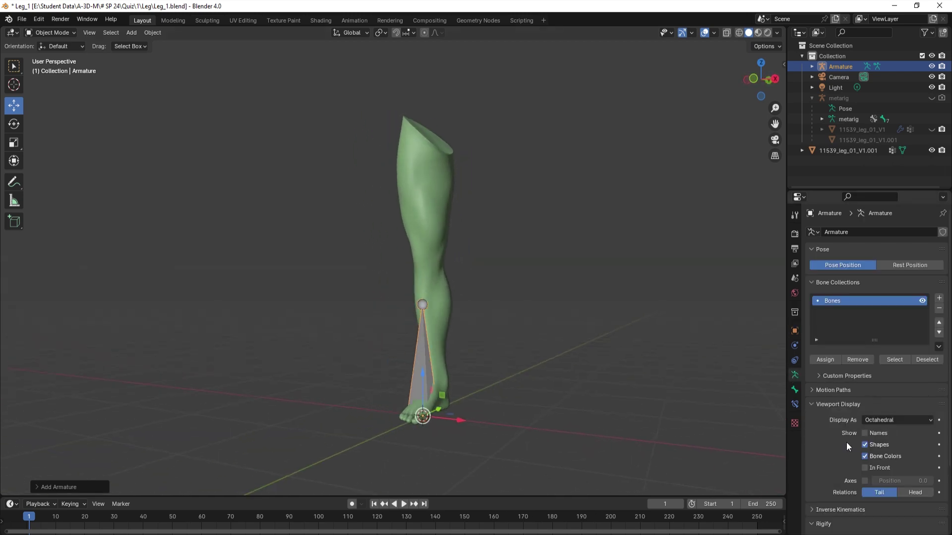
scroll(846, 437, down, 1)
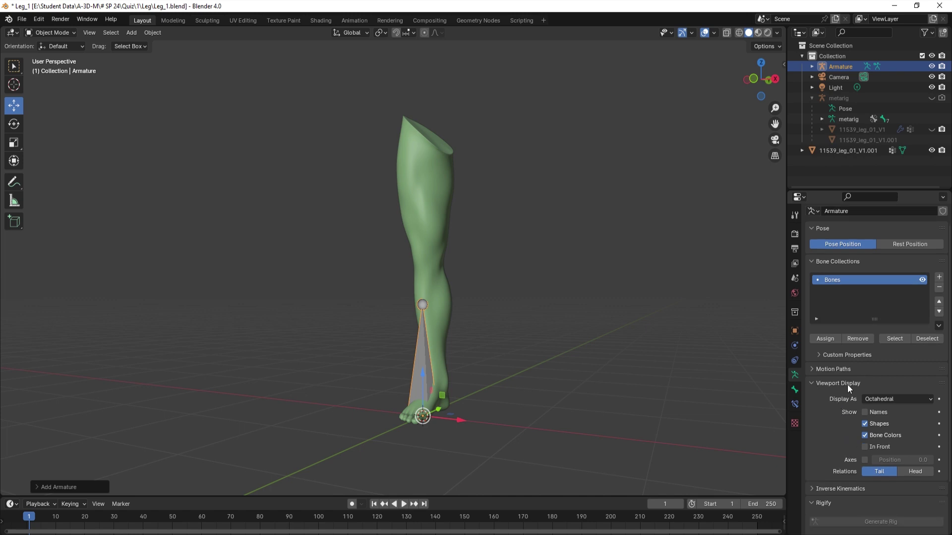
click(846, 385)
click(831, 405)
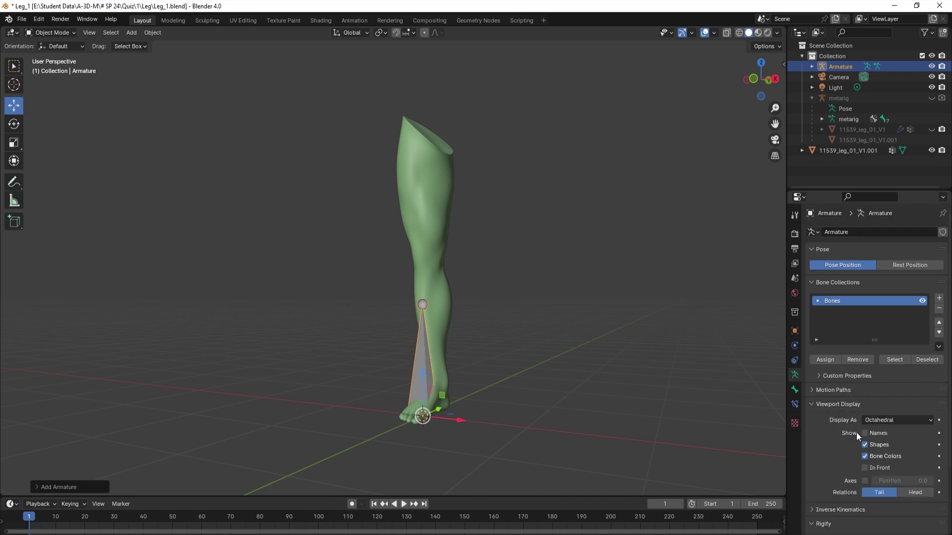
click(866, 468)
mouse_move(441, 353)
middle_down()
mouse_move(445, 361)
mouse_move(379, 356)
middle_up()
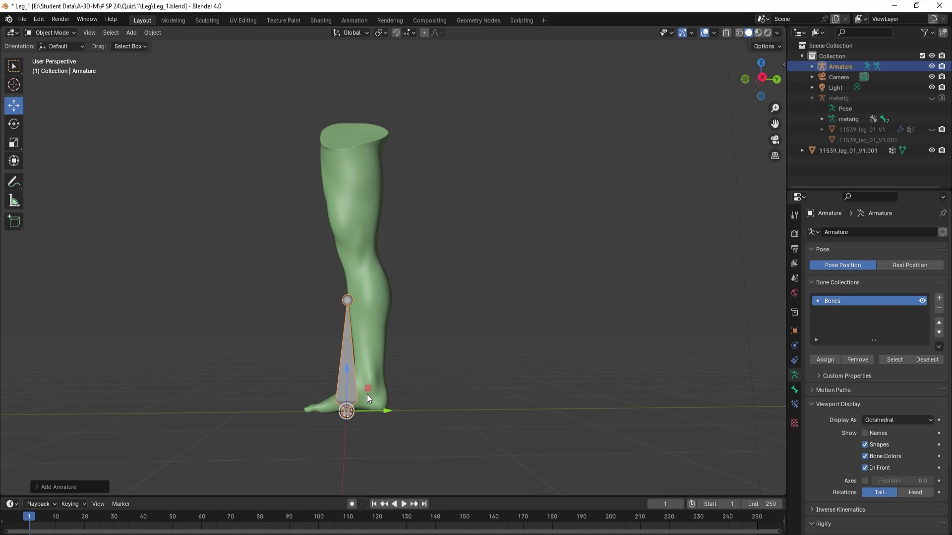
Slide the leg mesh along Y back onto the bone.
click(370, 373)
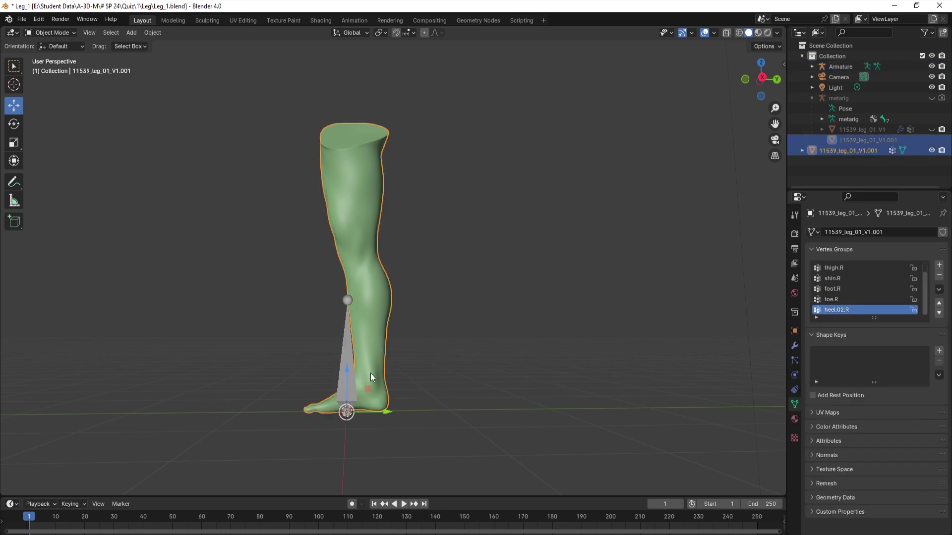
drag(380, 411, 342, 411)
mouse_move(339, 414)
middle_down()
mouse_move(340, 317)
mouse_move(374, 335)
middle_up()
scroll(340, 318, up, 3)
scroll(351, 287, up, 3)
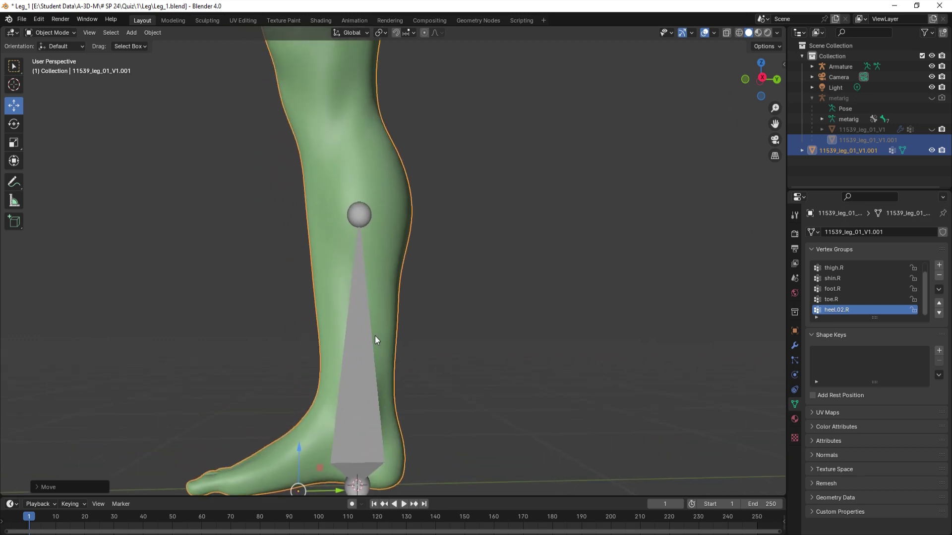
Raise the armature about 0.376 m up the shin and switch to Edit Mode.
click(358, 360)
scroll(379, 330, down, 1)
scroll(379, 330, down, 2)
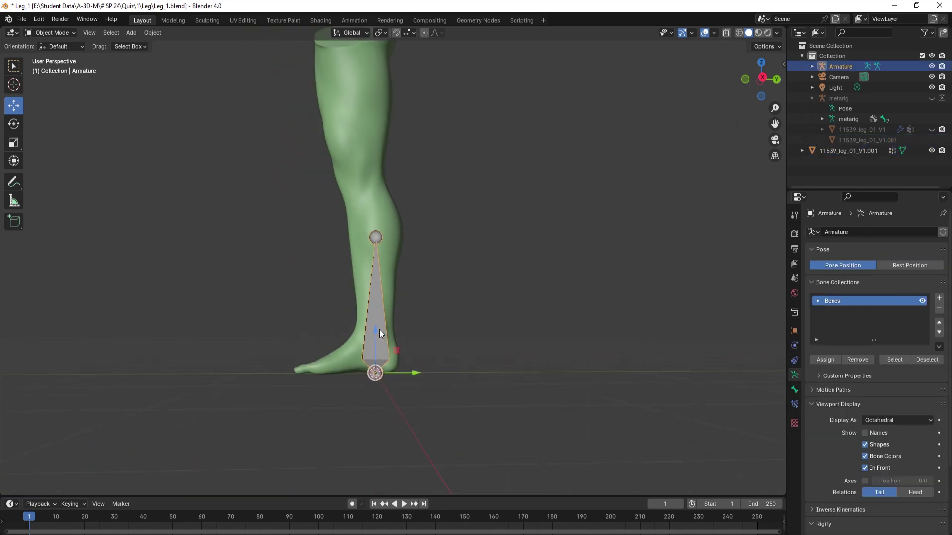
mouse_move(373, 338)
mouse_down()
mouse_move(384, 296)
mouse_move(381, 335)
mouse_up()
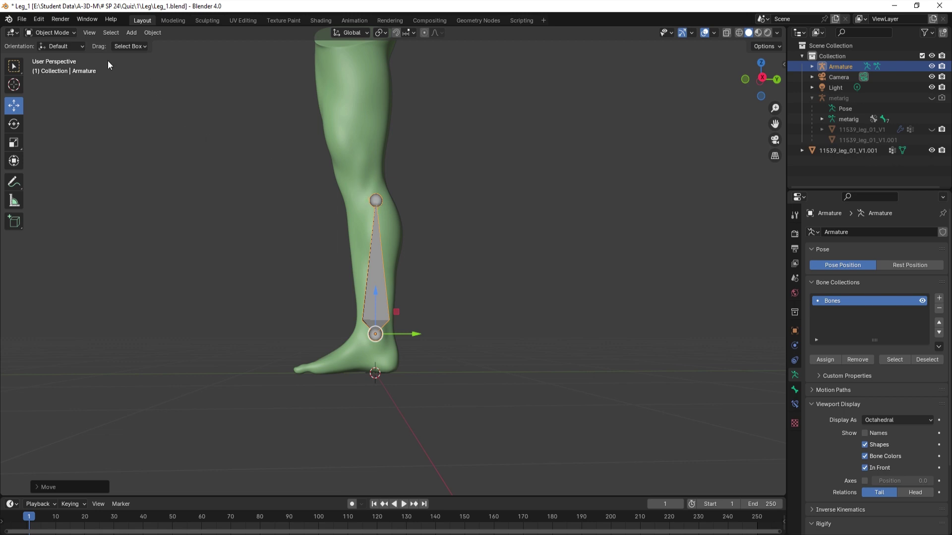
click(49, 33)
click(57, 55)
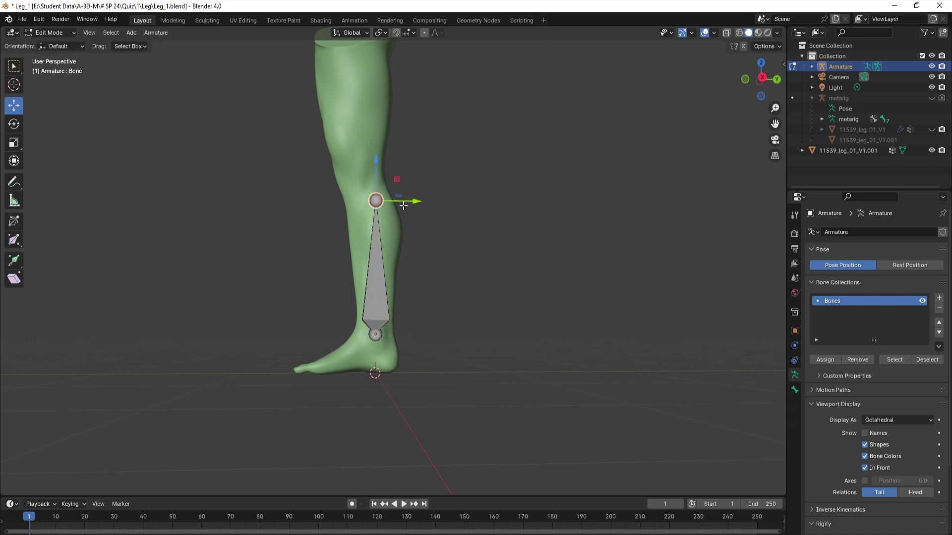
Move the bone's top joint up to the knee and frame the foot and ankle.
drag(397, 179, 376, 152)
shift+middle_drag(377, 151, 399, 321)
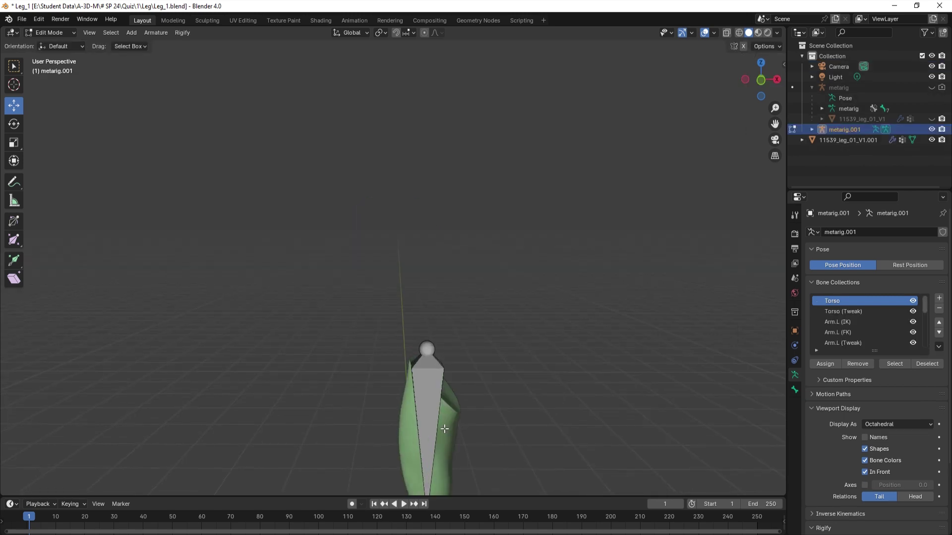
shift+middle_drag(419, 272, 417, 153)
scroll(440, 344, up, 2)
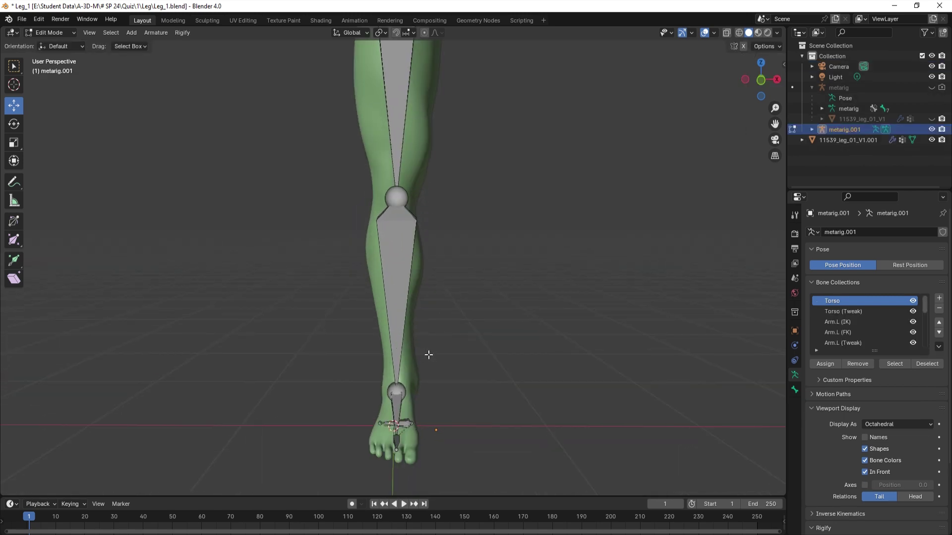
shift+middle_drag(426, 355, 407, 244)
Place heel.02.R at the heel and move the toe joint to the toe tip.
click(392, 325)
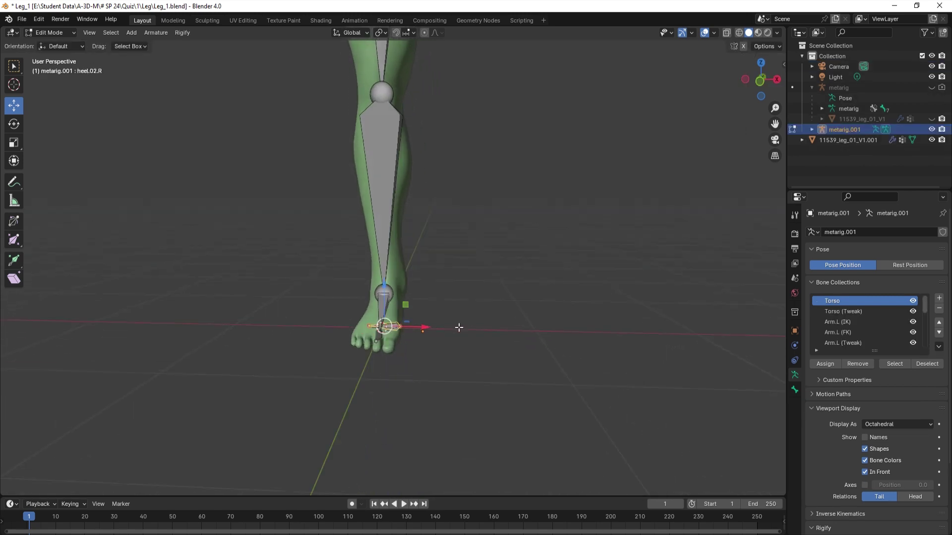
mouse_move(456, 325)
middle_down()
mouse_move(373, 332)
mouse_move(432, 309)
middle_up()
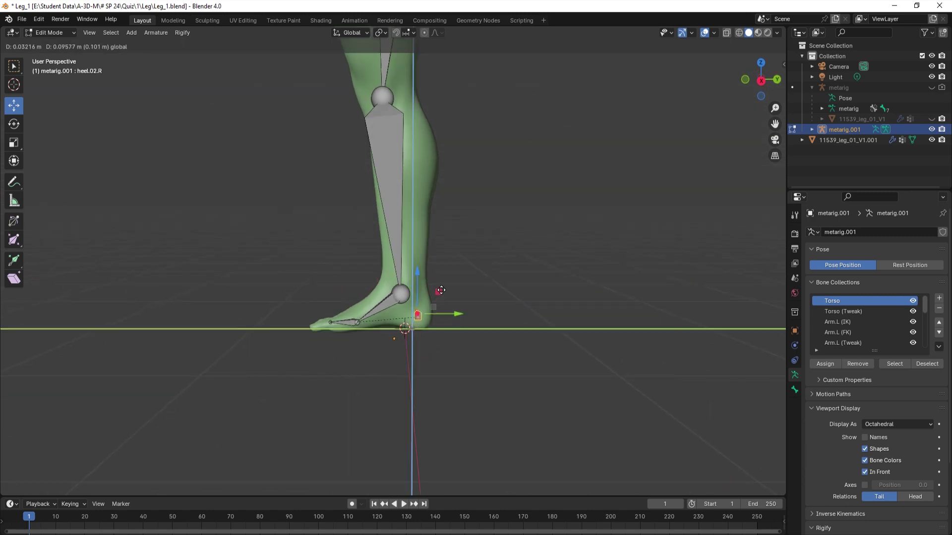
drag(432, 308, 442, 290)
click(330, 322)
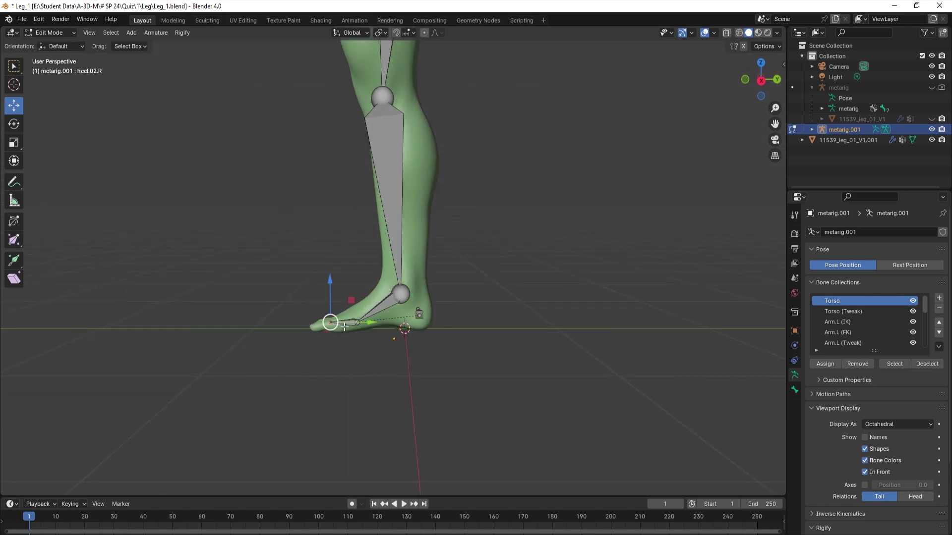
drag(360, 322, 350, 323)
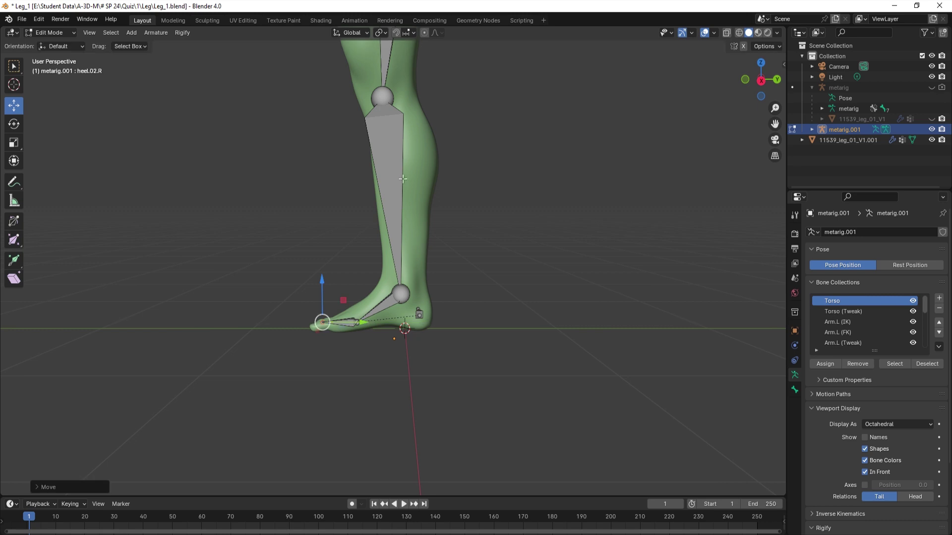
Move shin.R's ankle joint to fit the ankle.
shift+middle_drag(399, 174, 397, 220)
click(399, 342)
drag(419, 326, 423, 320)
mouse_move(364, 124)
shift+middle_down()
mouse_move(361, 228)
mouse_move(434, 243)
mouse_move(504, 227)
mouse_move(568, 238)
mouse_move(548, 228)
shift+middle_up()
scroll(361, 229, down, 3)
scroll(472, 300, up, 2)
scroll(472, 238, up, 3)
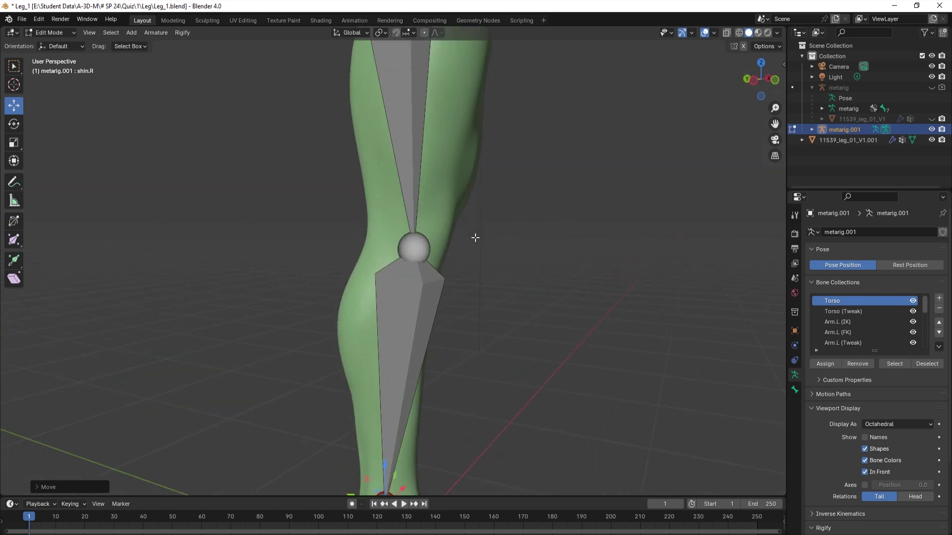
shift+middle_drag(472, 238, 455, 410)
Check the fit in front and right orthographic views, then return to Object Mode.
key(KP_1)
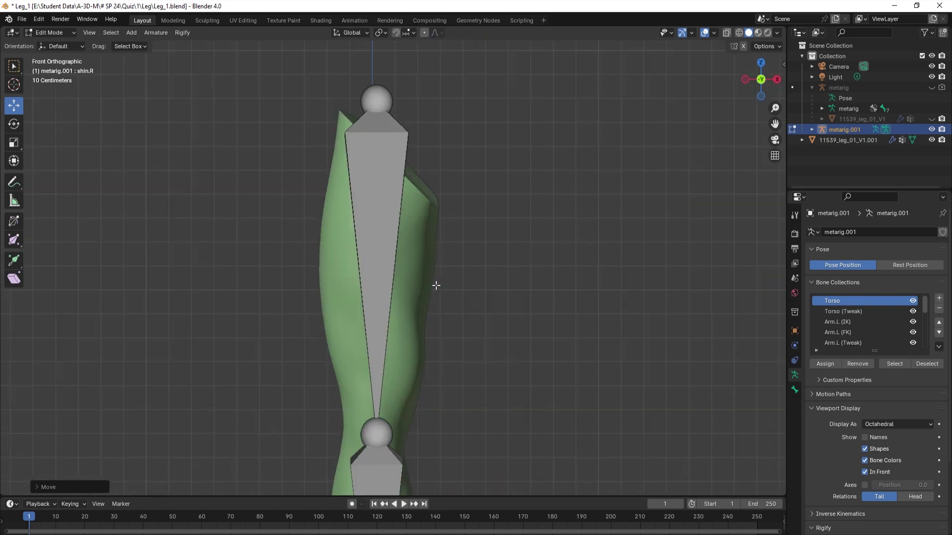
key(KP_3)
scroll(425, 263, down, 4)
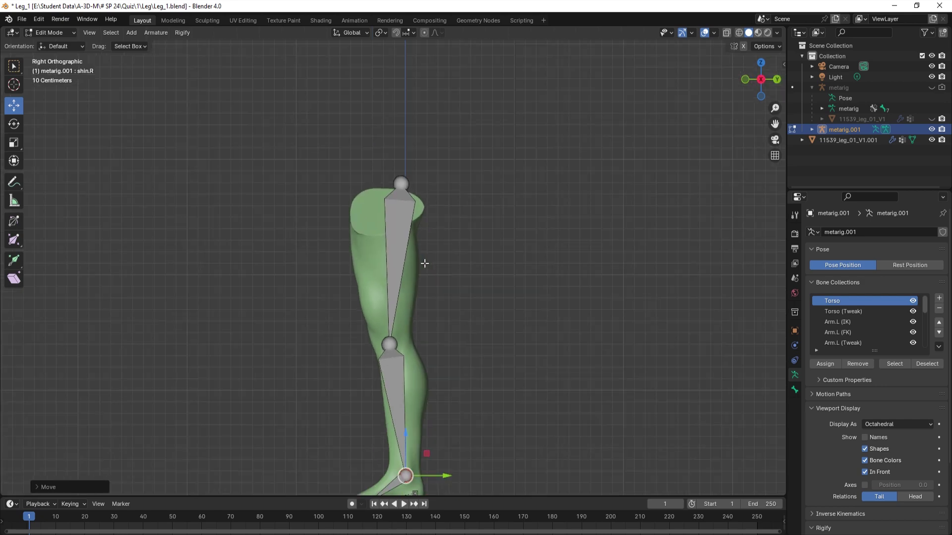
key(Tab)
scroll(424, 263, down, 3)
middle_drag(394, 243, 516, 254)
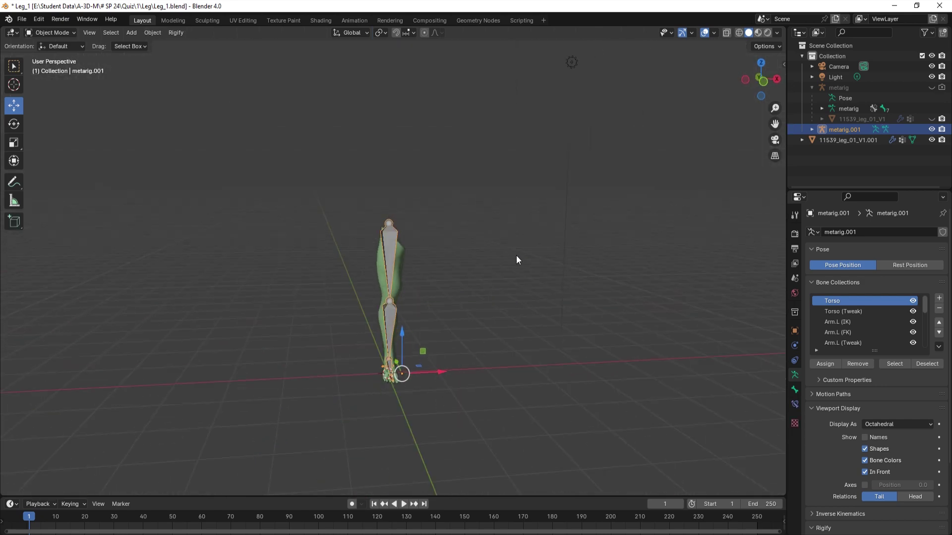
scroll(516, 254, up, 3)
scroll(441, 322, up, 2)
shift+middle_drag(442, 335, 448, 192)
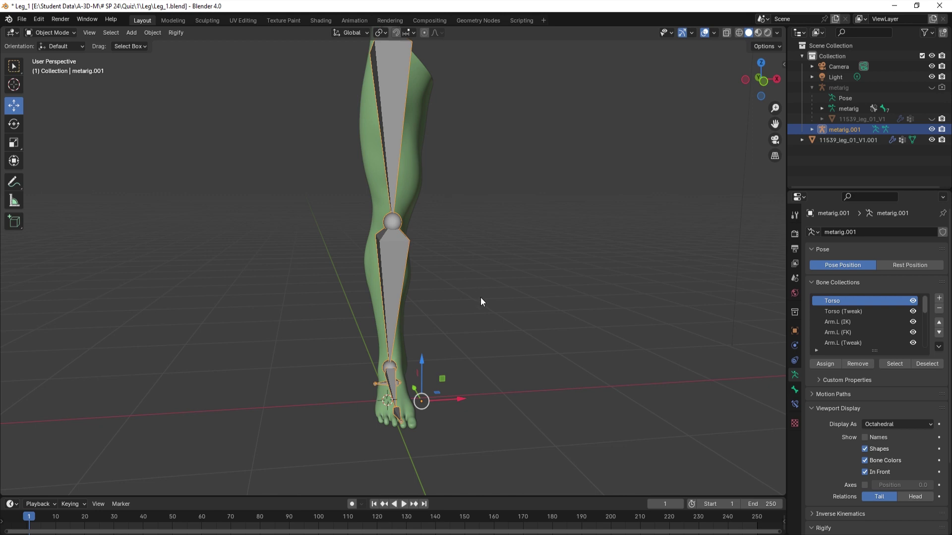
scroll(497, 316, up, 3)
shift+middle_drag(483, 327, 485, 249)
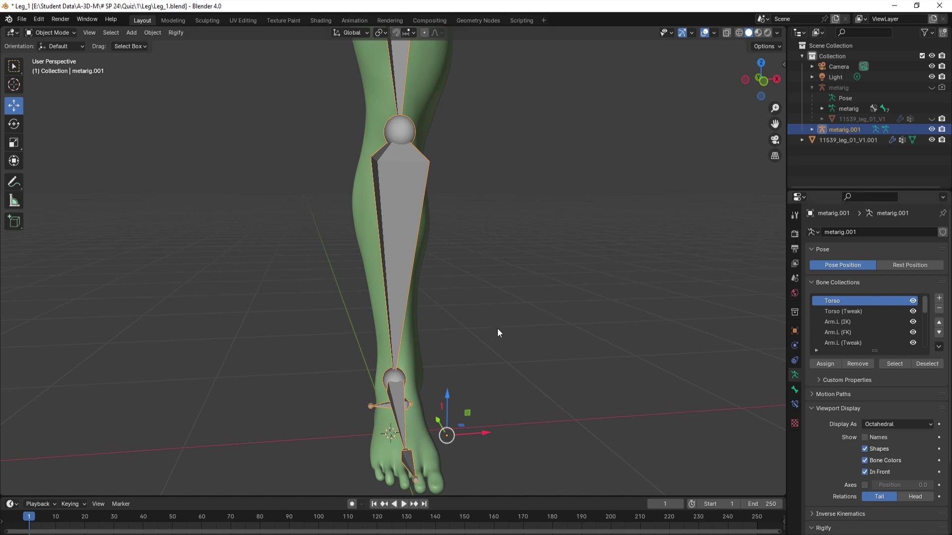
mouse_move(497, 328)
middle_down()
mouse_move(427, 318)
mouse_move(421, 246)
mouse_move(419, 365)
middle_up()
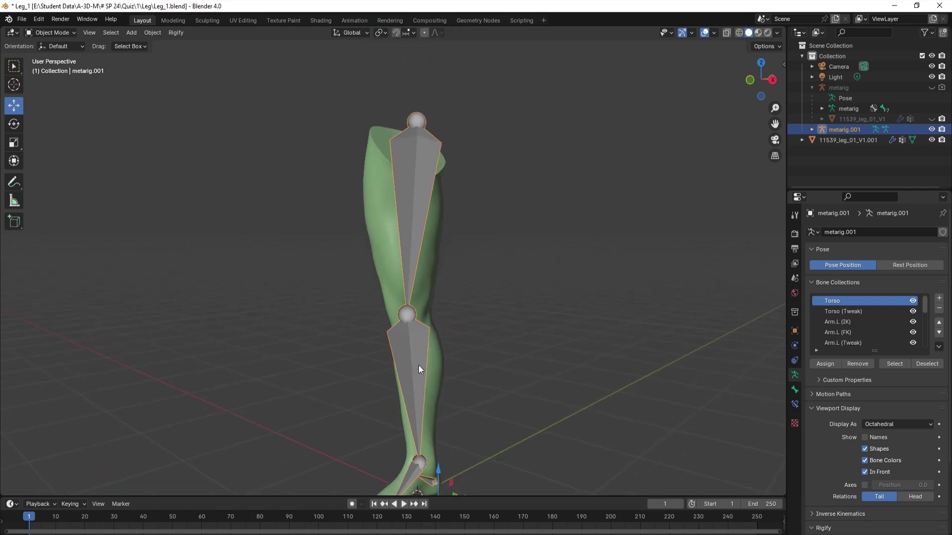
Parent the leg mesh to metarig.001 with automatic weights.
click(383, 215)
shift+click(416, 163)
scroll(433, 224, down, 2)
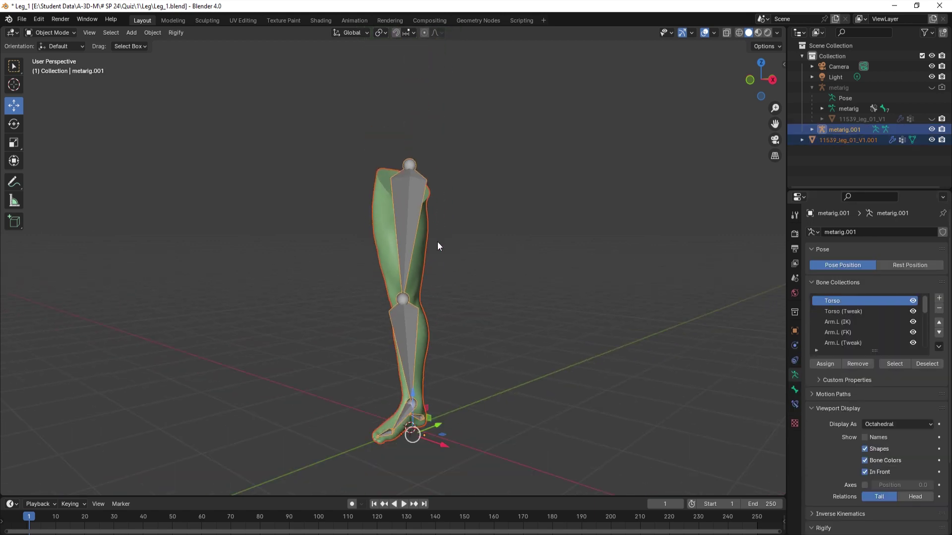
middle_drag(437, 246, 484, 261)
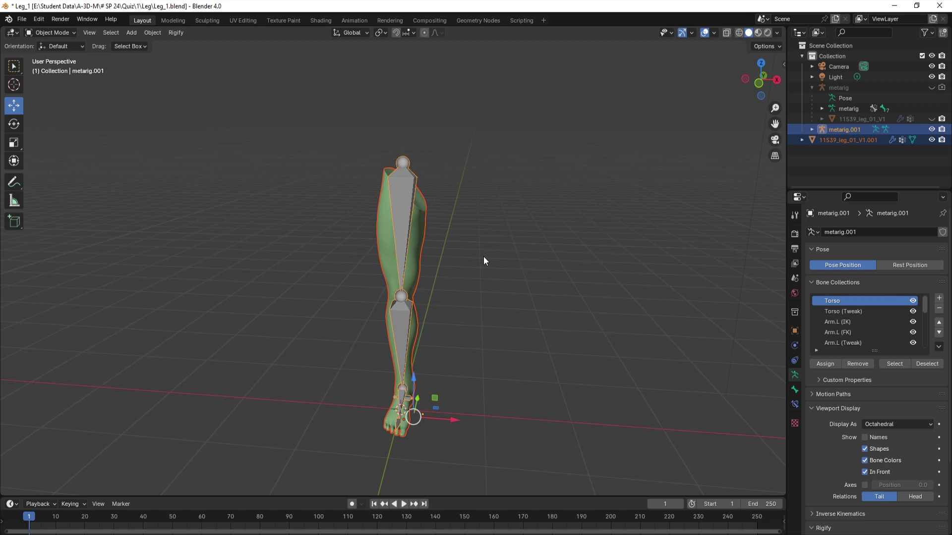
key(ctrl+p)
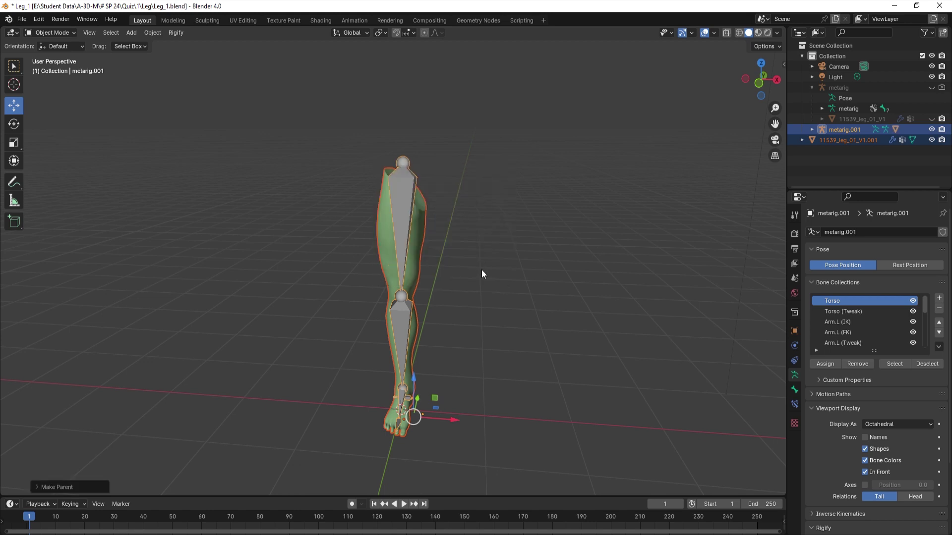
middle_drag(481, 269, 411, 272)
scroll(406, 277, up, 2)
scroll(406, 277, up, 1)
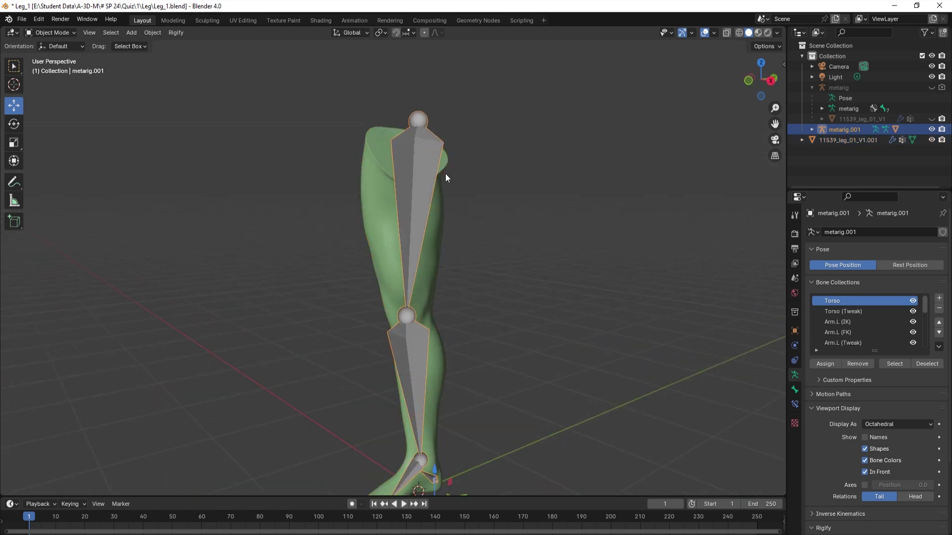
scroll(406, 185, down, 1)
click(57, 33)
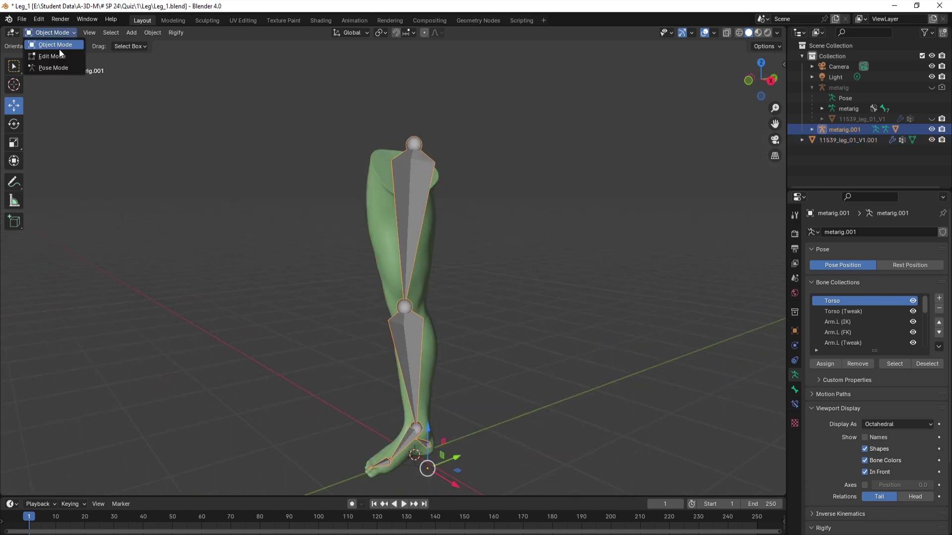
click(59, 67)
mouse_move(374, 185)
middle_down()
mouse_move(394, 242)
mouse_move(369, 302)
middle_up()
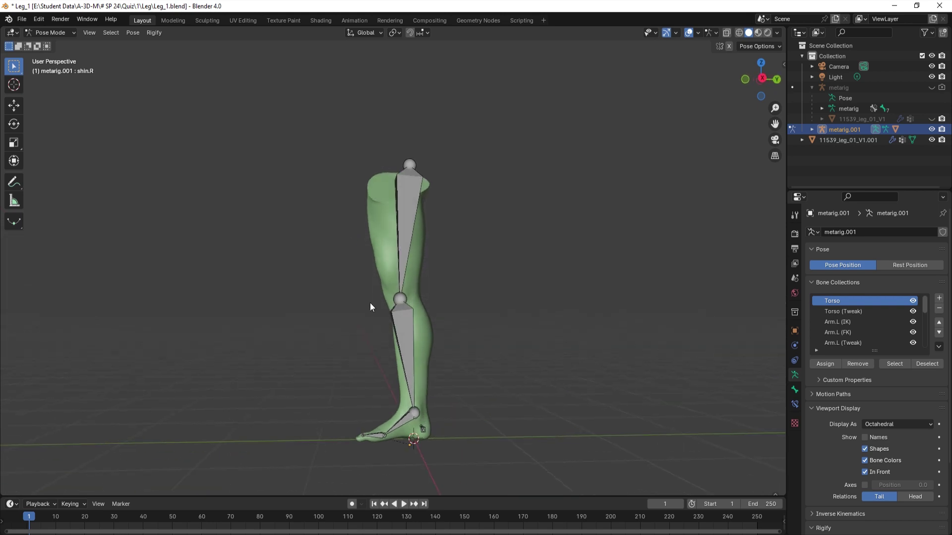
click(403, 326)
key(r)
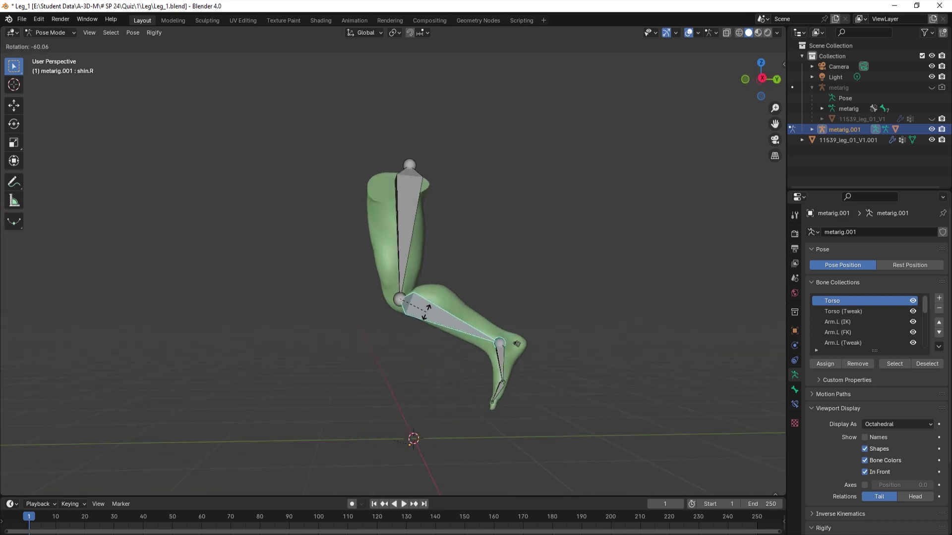
key(Escape)
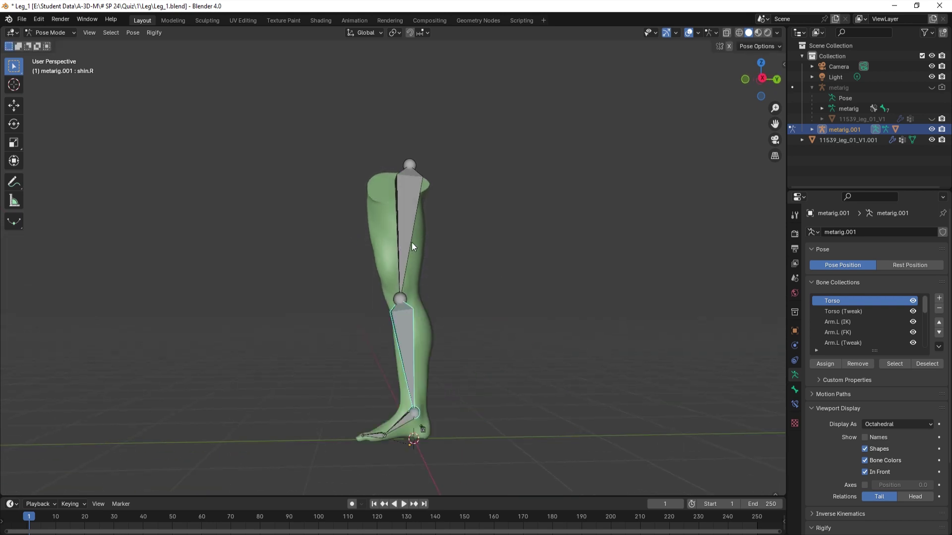
click(412, 236)
key(r)
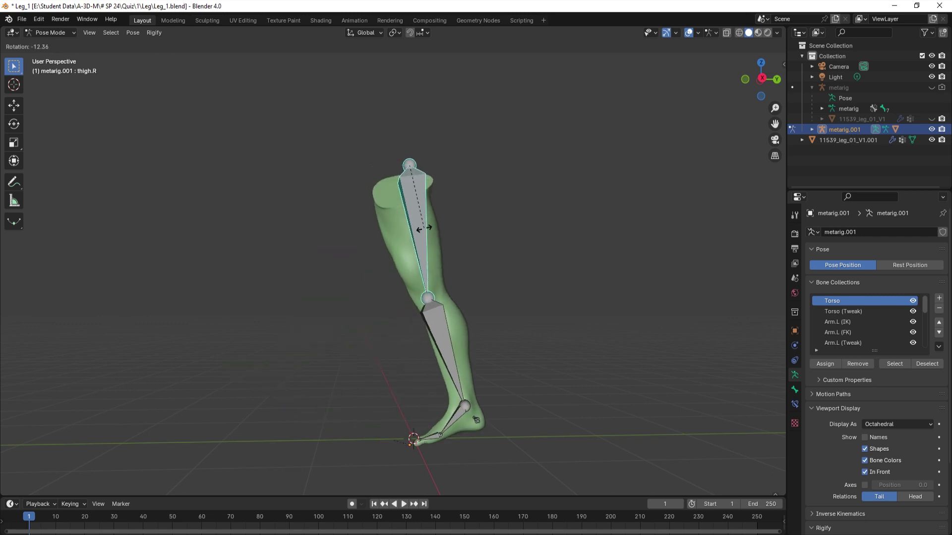
key(Escape)
key(r)
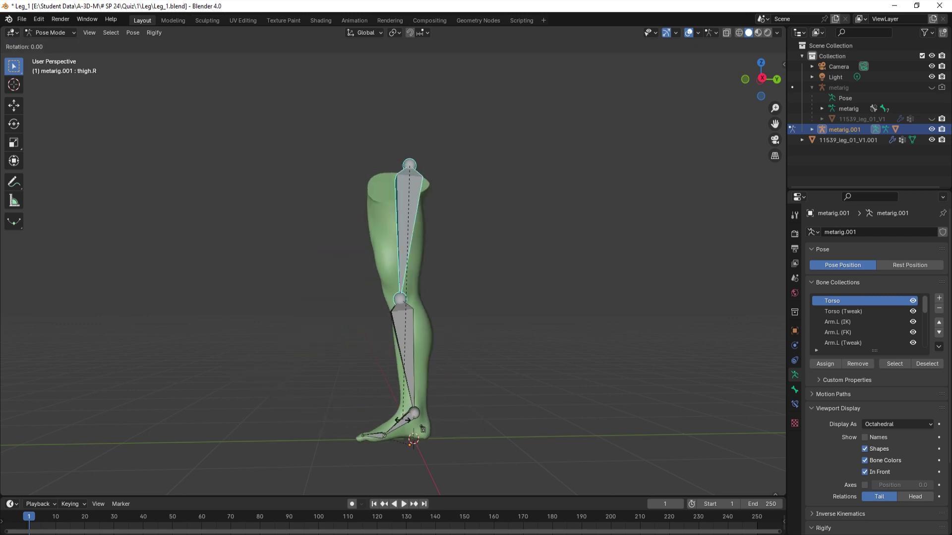
key(Escape)
click(402, 421)
key(r)
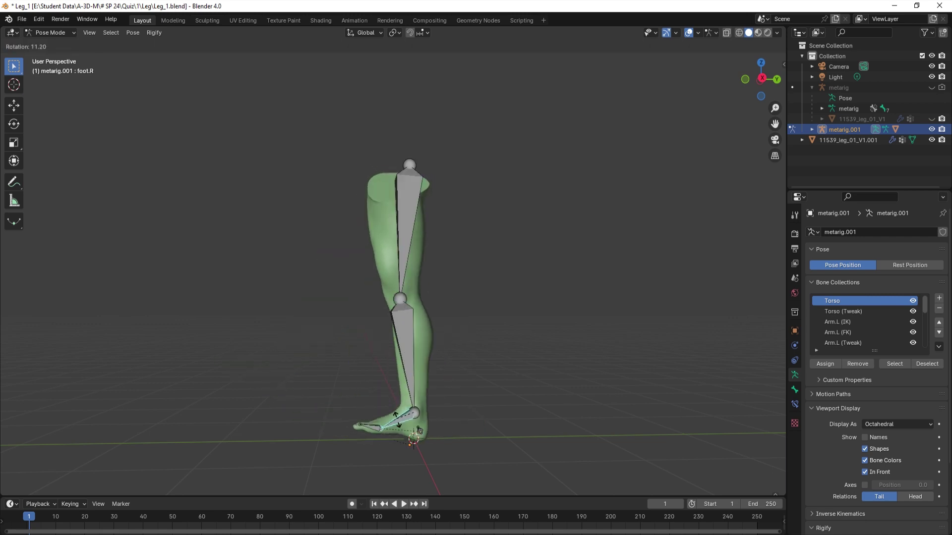
key(Escape)
click(373, 432)
key(r)
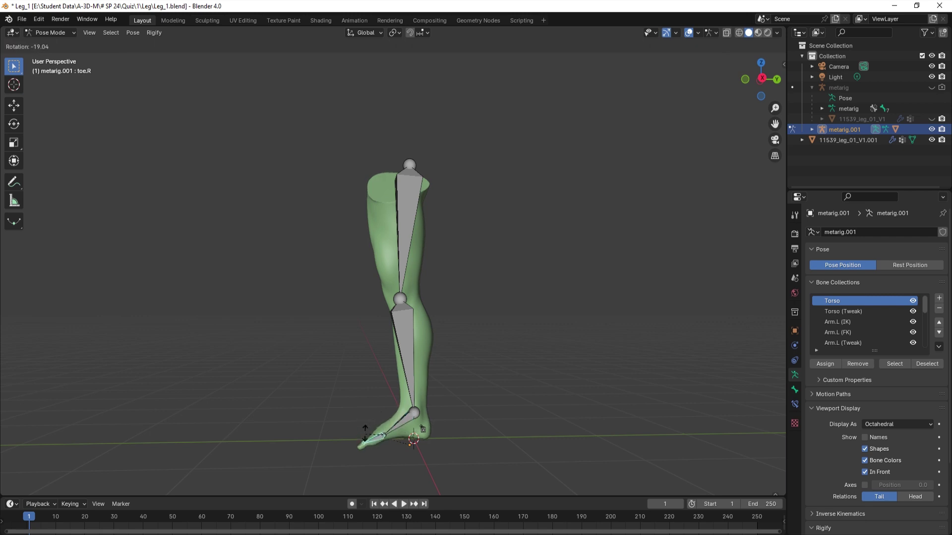
key(Escape)
click(406, 330)
key(r)
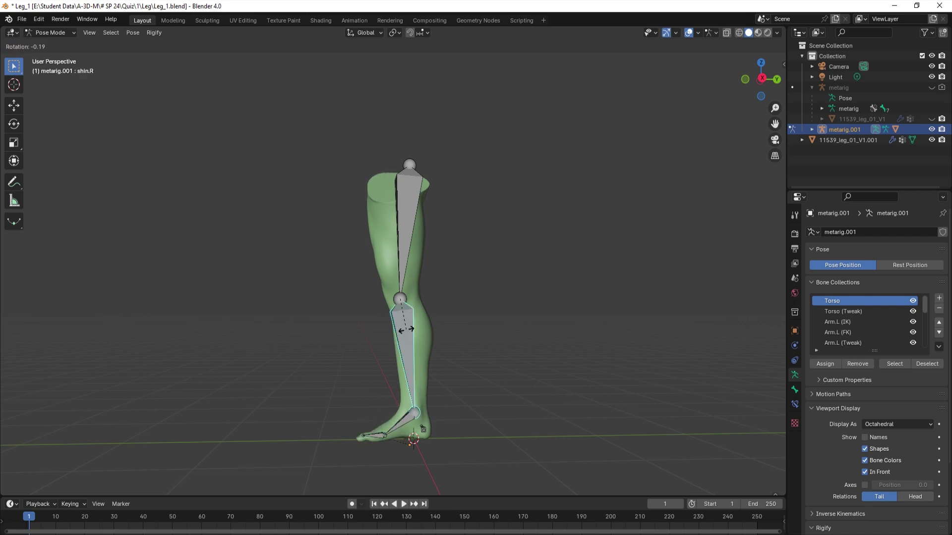
key(Escape)
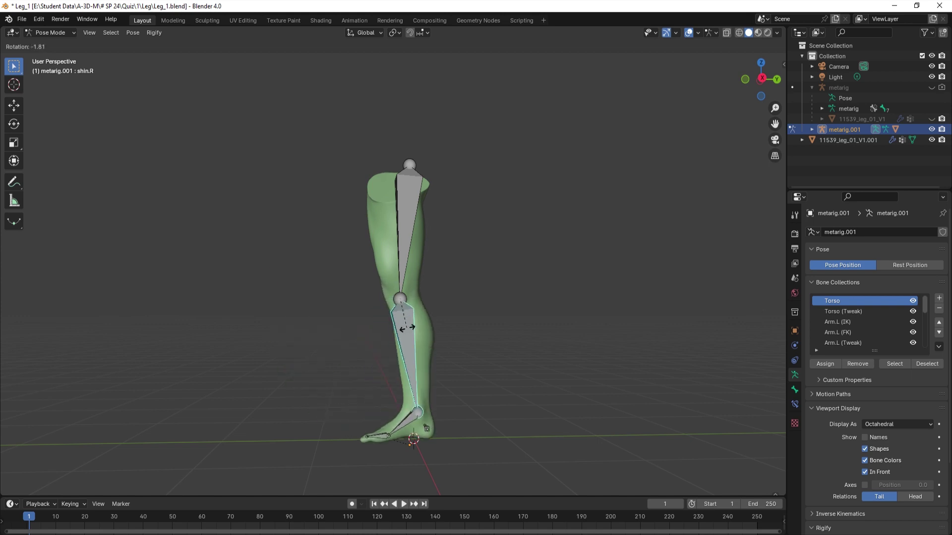
mouse_move(293, 228)
middle_down()
mouse_move(362, 246)
mouse_move(418, 316)
mouse_move(341, 320)
middle_up()
scroll(397, 251, up, 2)
scroll(413, 286, up, 2)
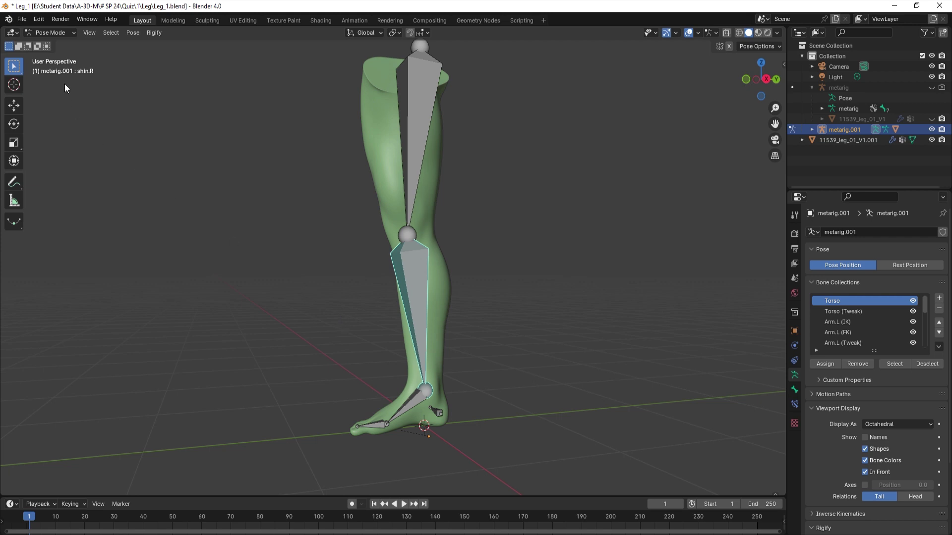
scroll(354, 342, up, 1)
scroll(377, 359, up, 1)
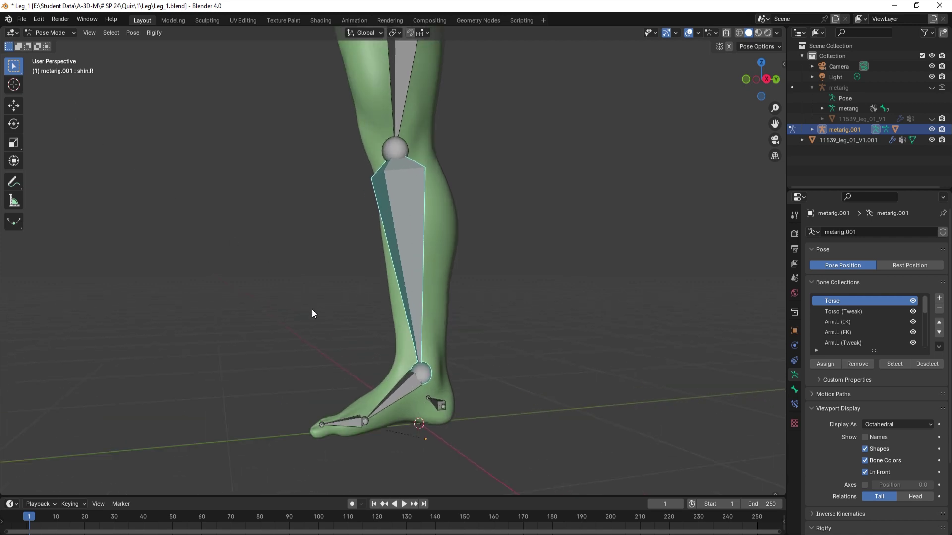
Duplicate the foot bone in Edit Mode, leaving the copy in place.
key(Tab)
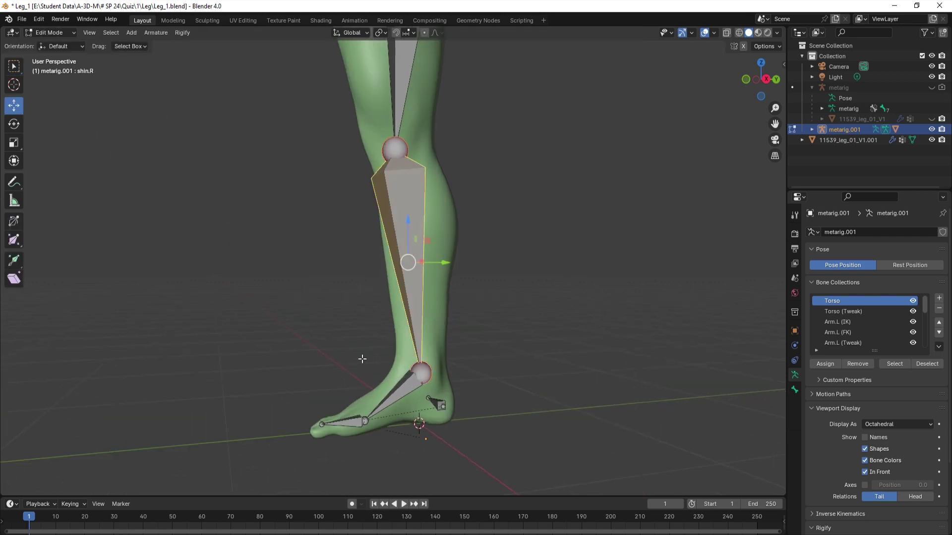
click(406, 385)
key(shift+d)
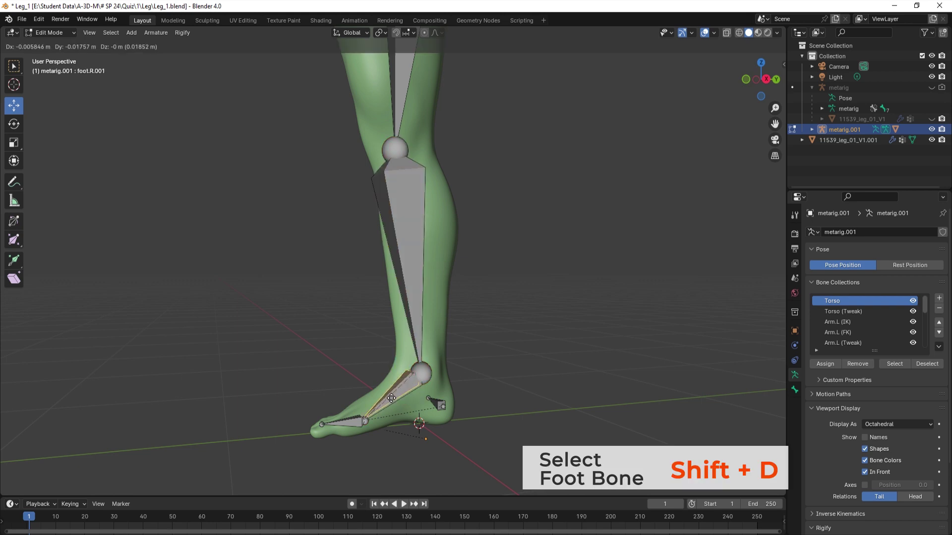
right_click(346, 363)
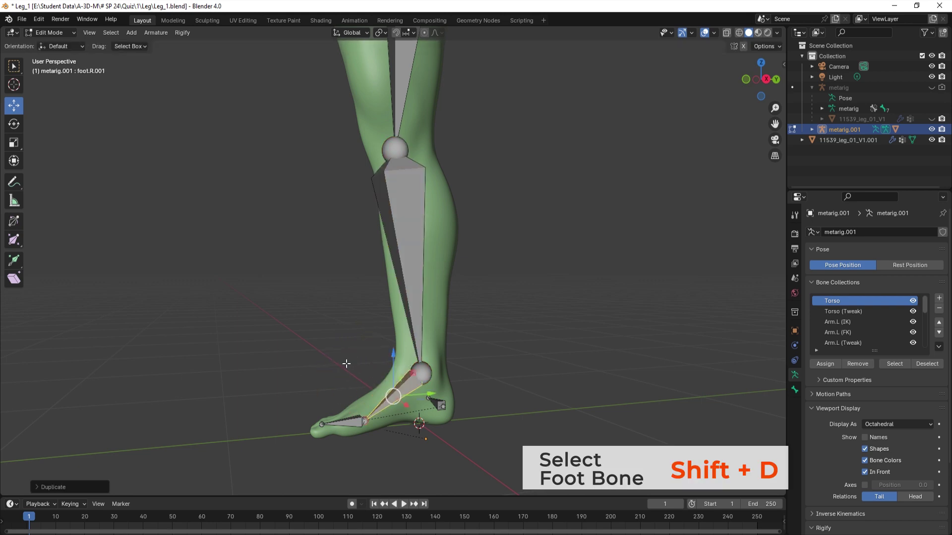
scroll(334, 367, up, 1)
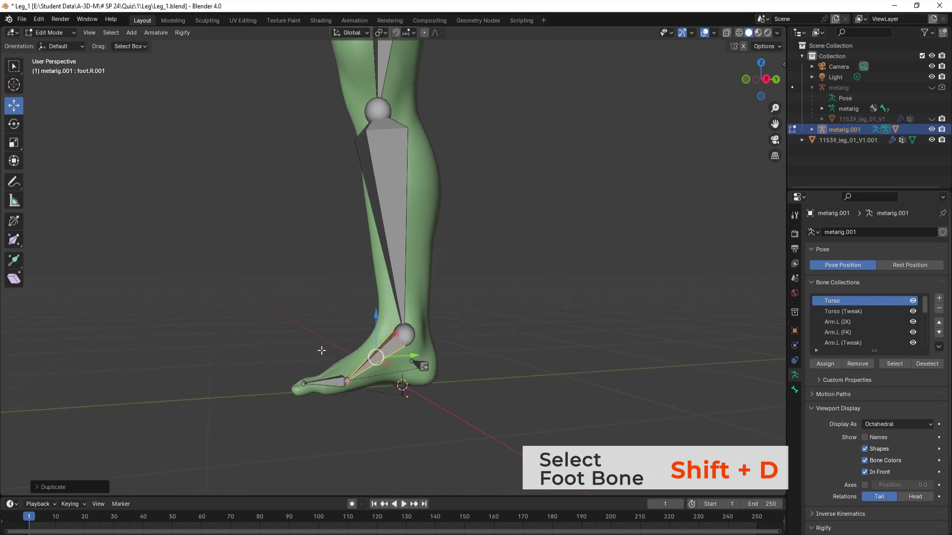
scroll(327, 361, up, 1)
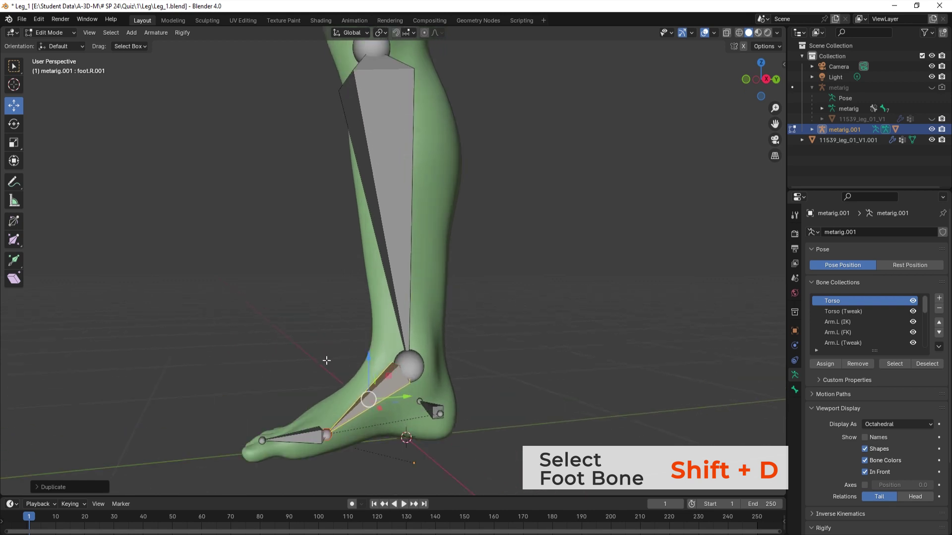
Rename the duplicated bone IK.L in the Bone properties and nudge it along the foot.
click(794, 390)
click(865, 231)
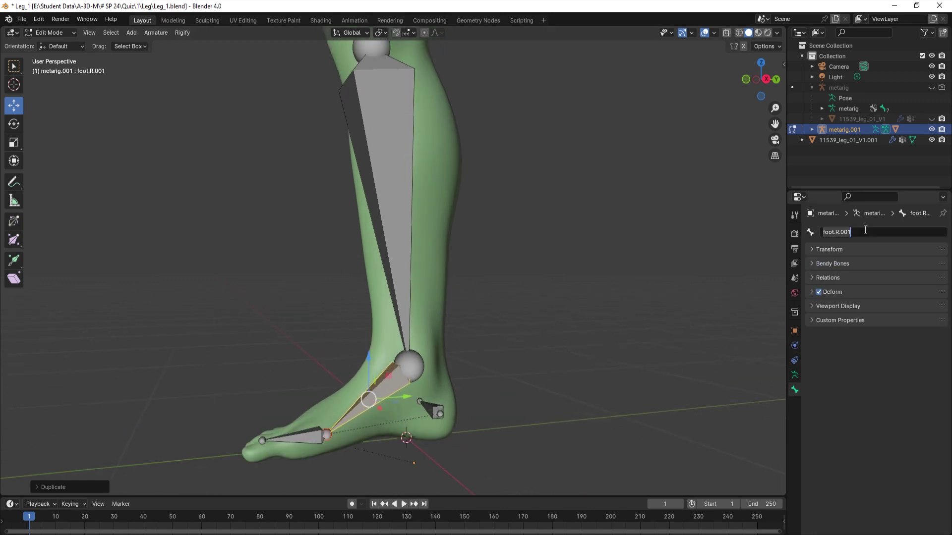
text(IK.L)
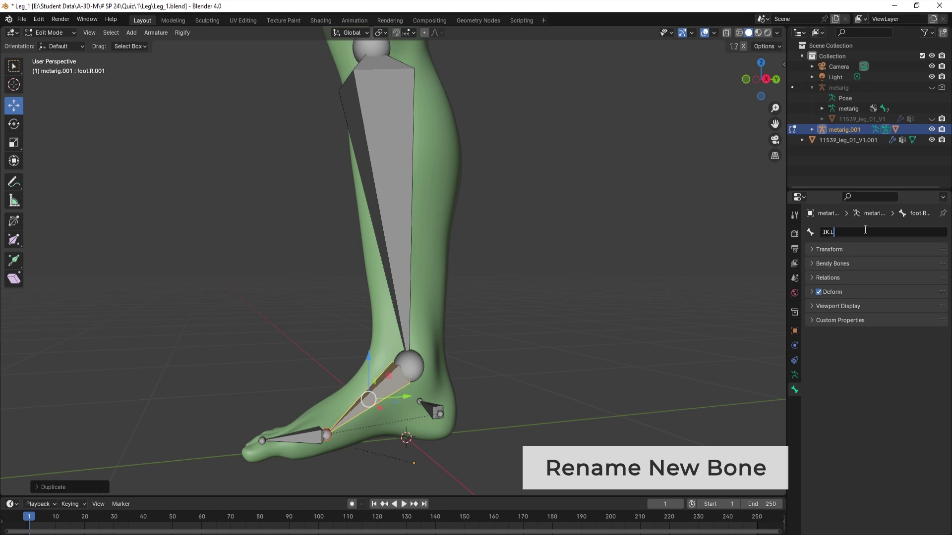
key(Return)
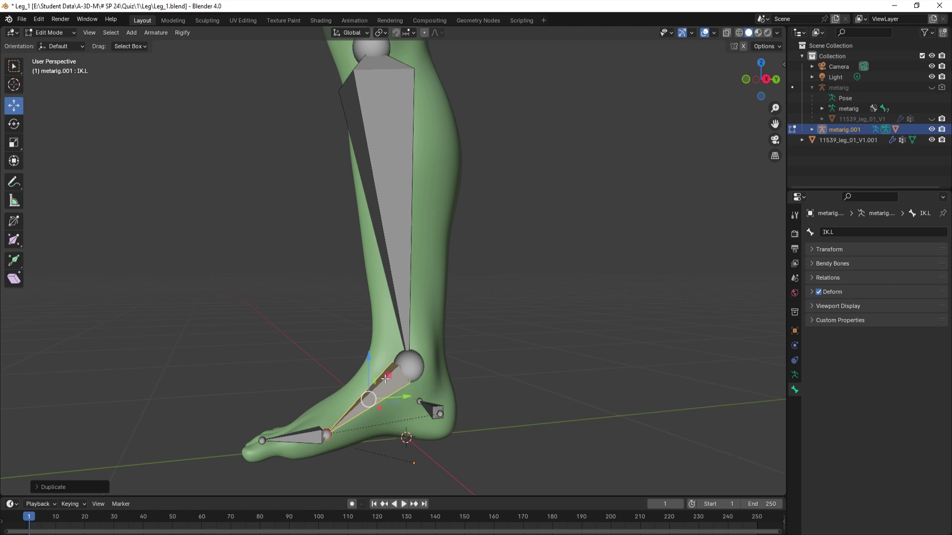
drag(387, 376, 380, 375)
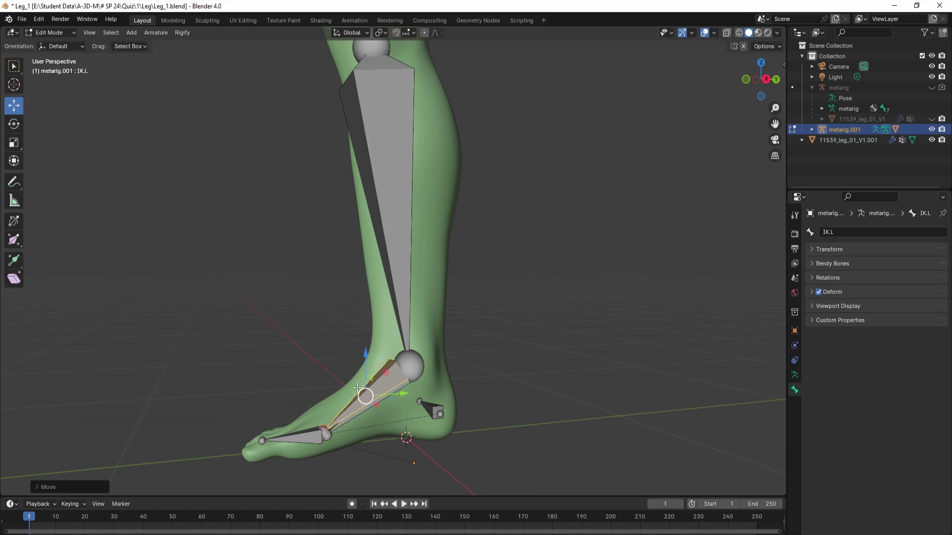
Clear IK.L's parent, test-move it, then undo the move.
key(alt+p)
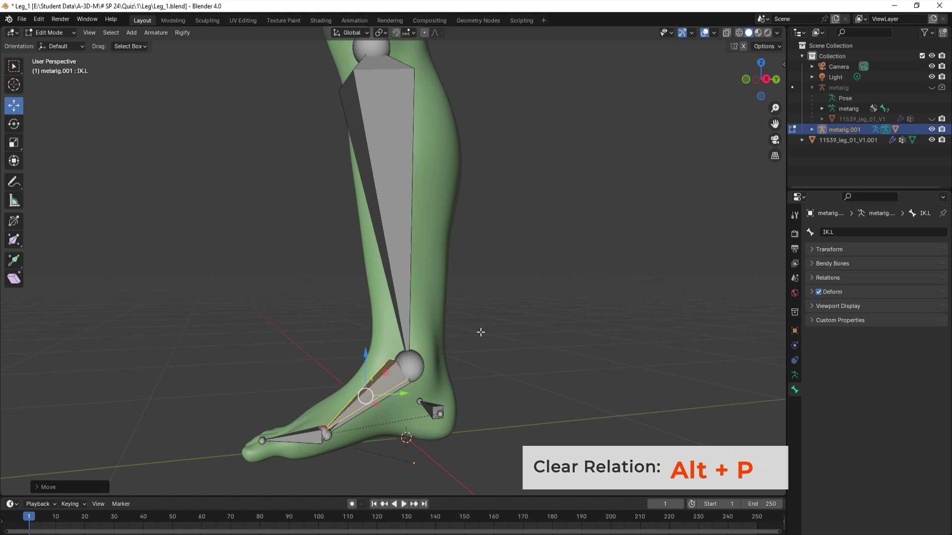
key(alt+p)
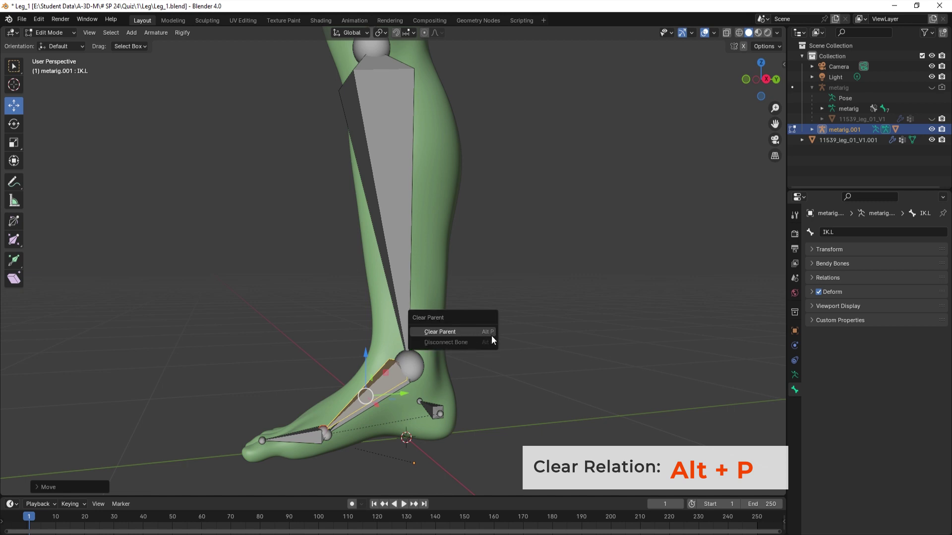
click(459, 332)
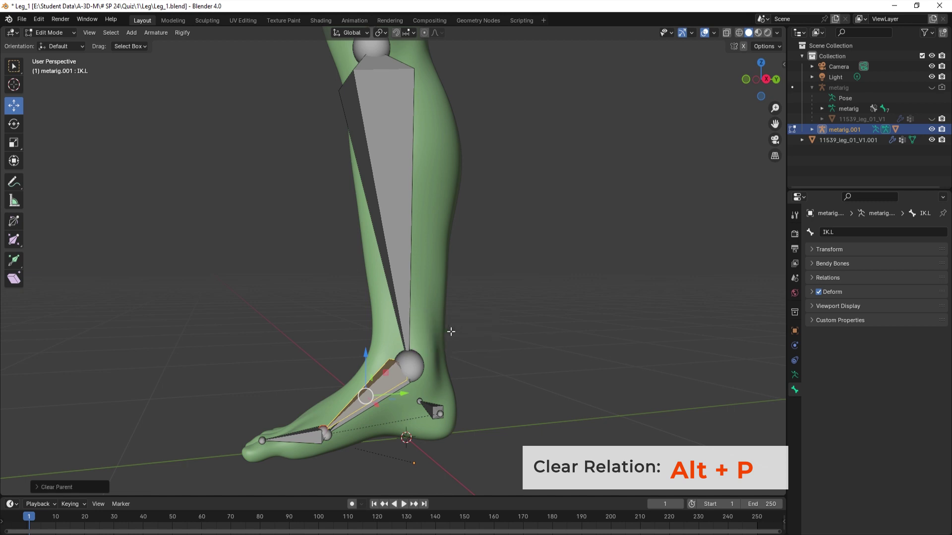
mouse_move(383, 371)
mouse_down()
mouse_move(296, 283)
mouse_move(295, 293)
mouse_up()
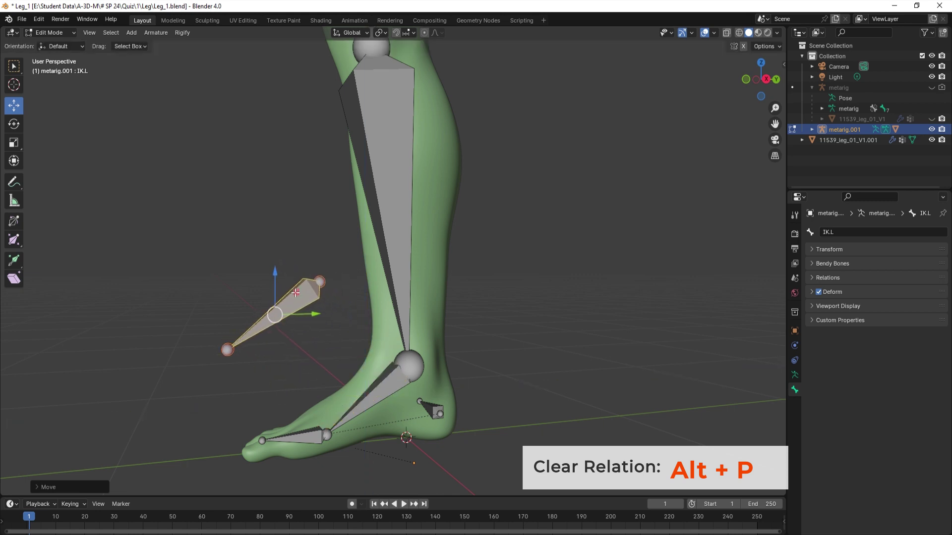
key(ctrl+z)
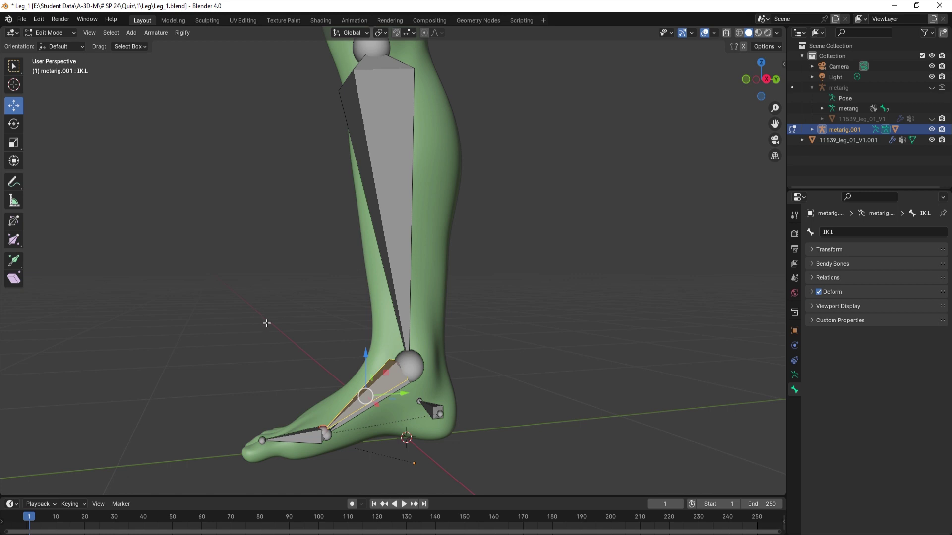
mouse_move(282, 318)
middle_down()
mouse_move(327, 326)
mouse_move(287, 312)
middle_up()
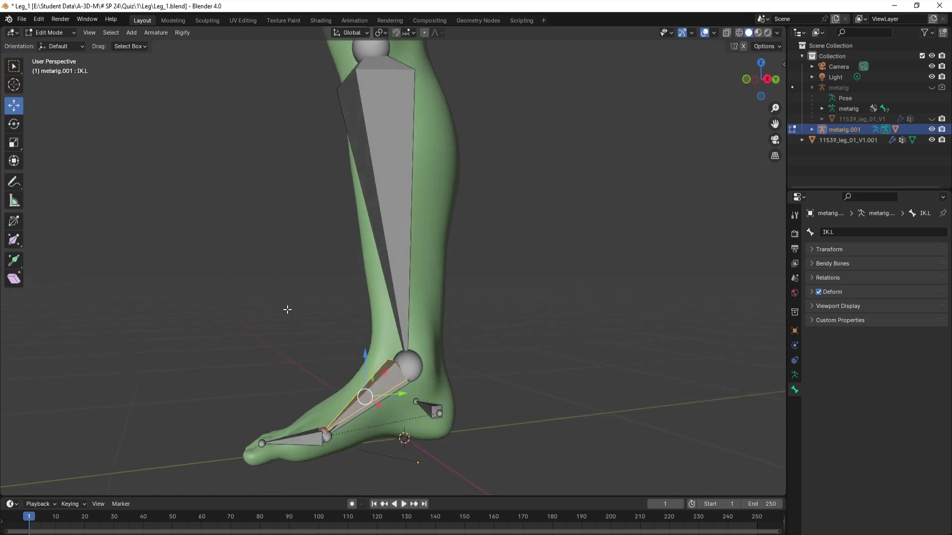
Switch metarig.001 to Object then Pose Mode with shin.R selected.
click(388, 209)
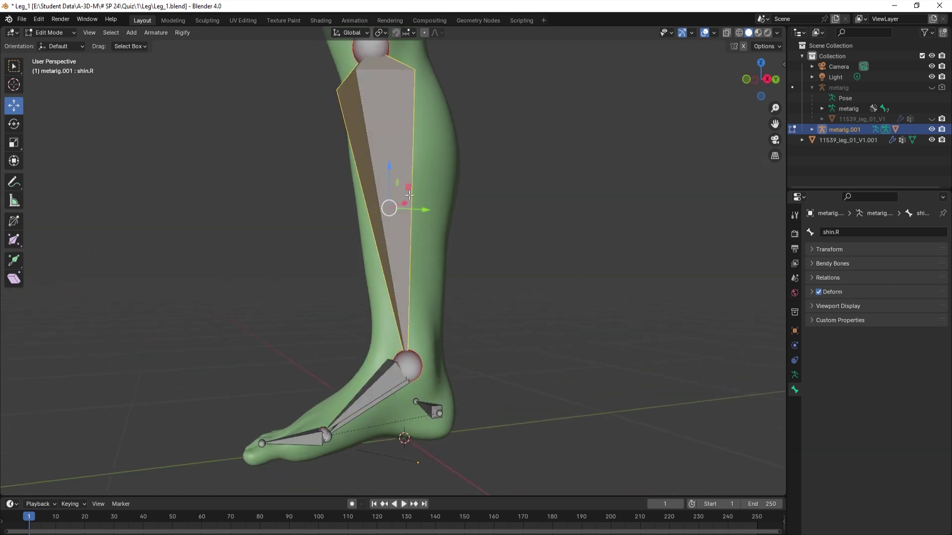
click(60, 31)
click(55, 45)
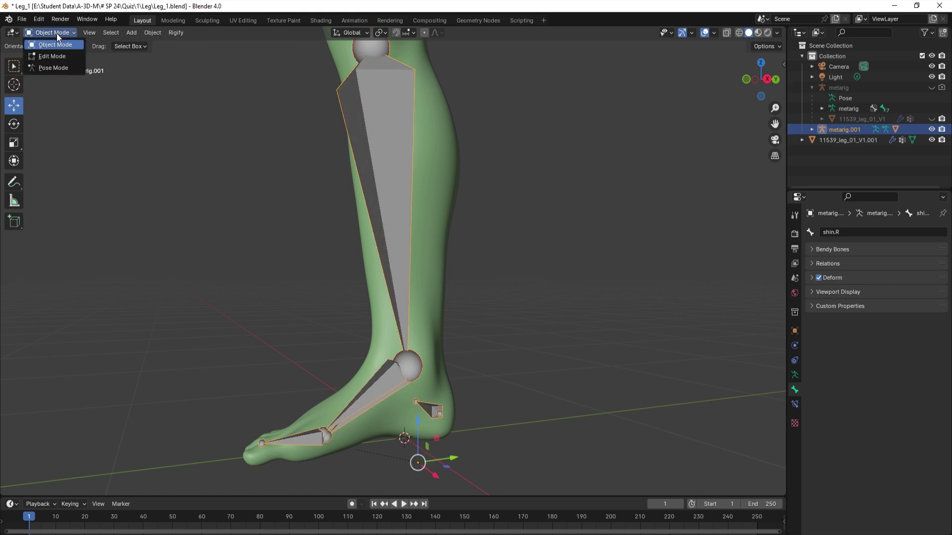
click(50, 67)
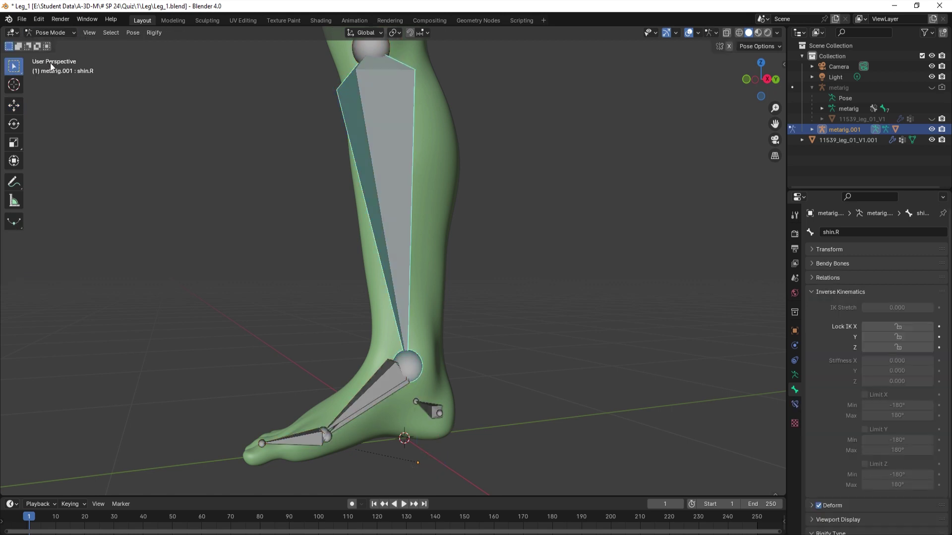
click(485, 171)
click(409, 168)
middle_drag(502, 189, 495, 191)
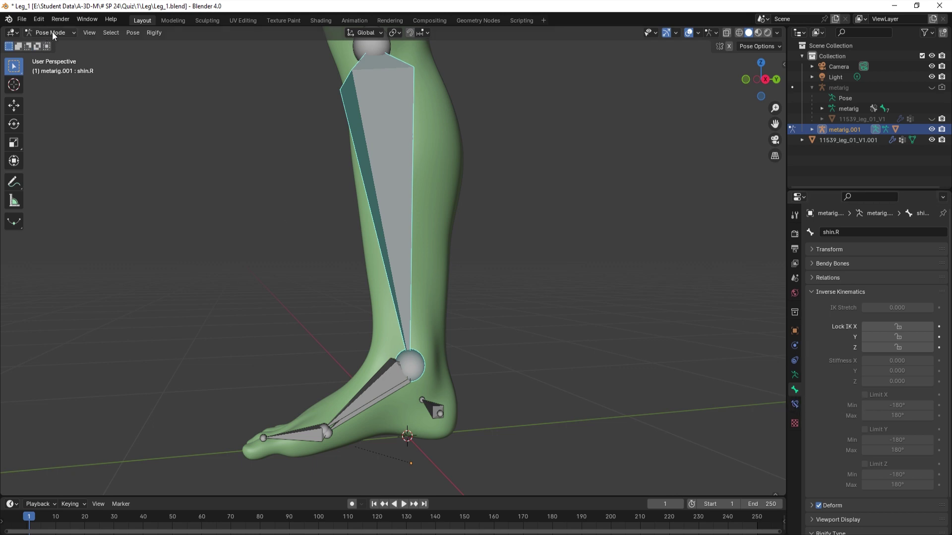
Add an Inverse Kinematics constraint to shin.R targeting metarig.001 bone IK.L.
click(795, 405)
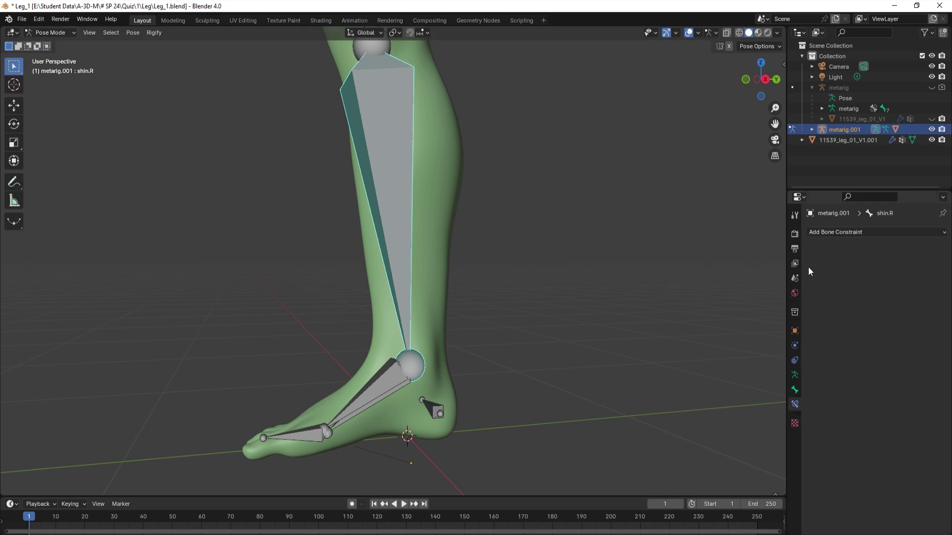
click(849, 232)
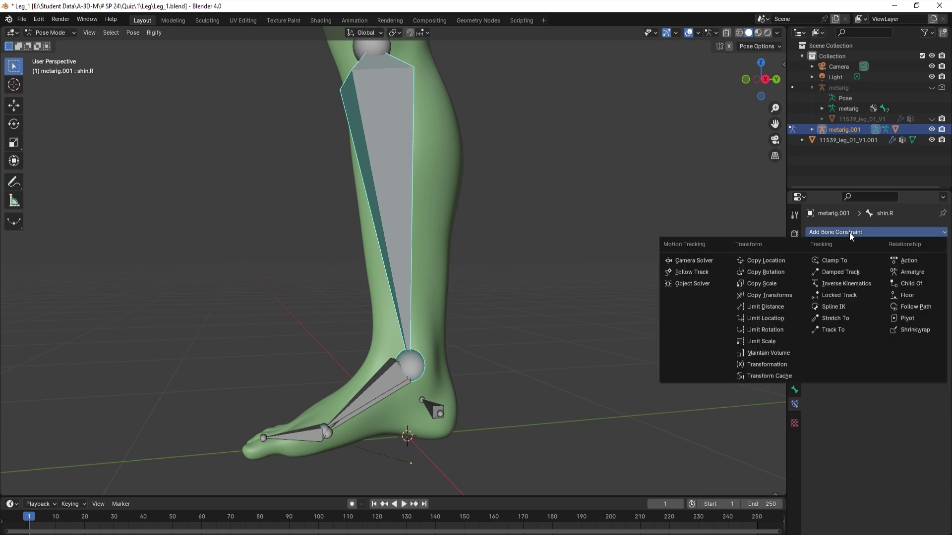
click(846, 286)
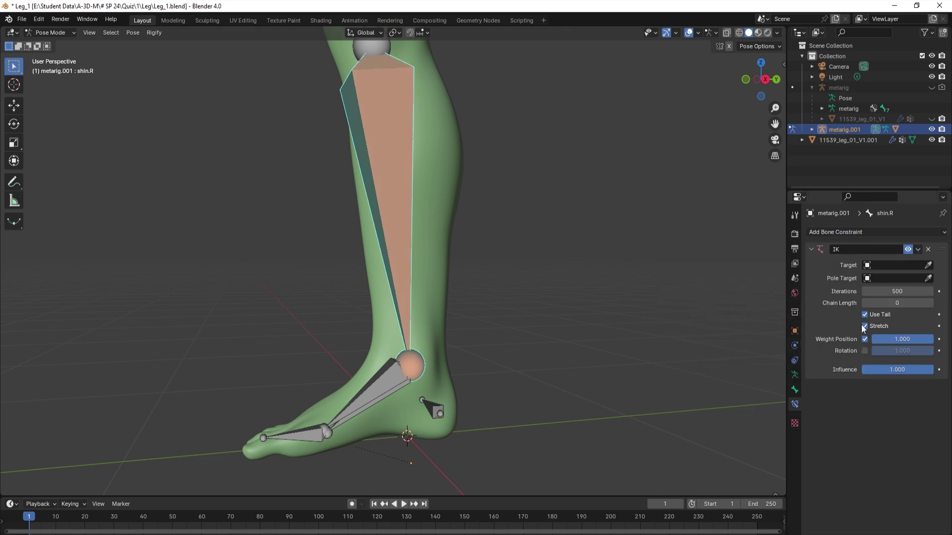
click(895, 266)
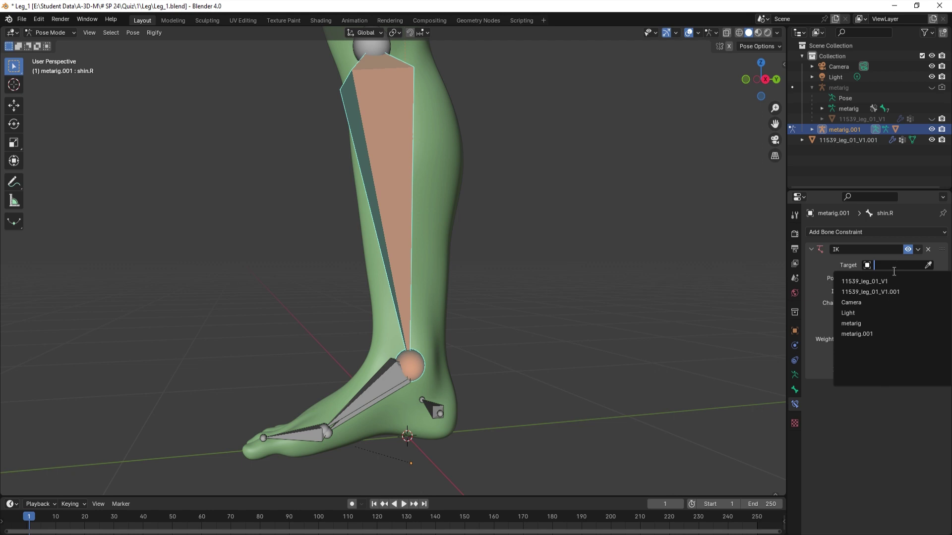
click(870, 333)
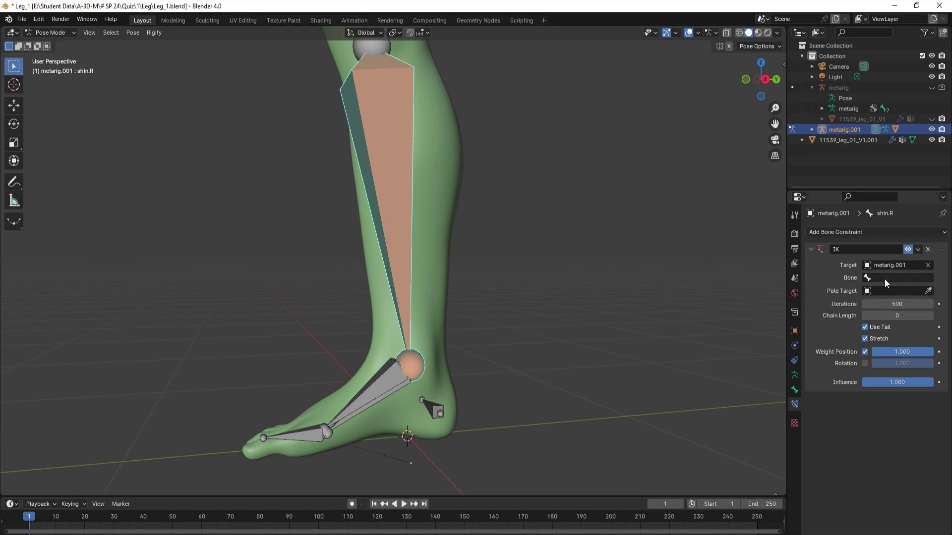
click(884, 279)
click(858, 346)
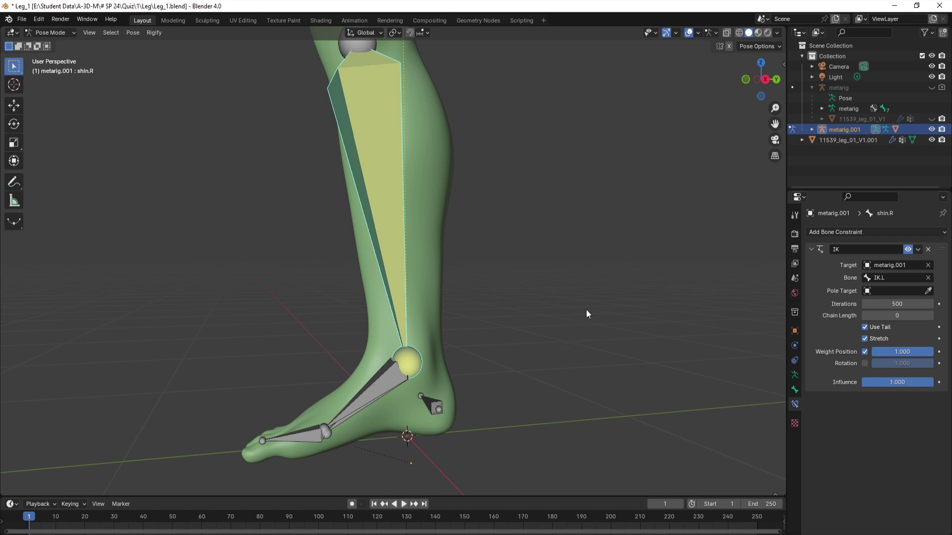
Select shin.R and set its IK chain length to 2.
scroll(467, 313, down, 3)
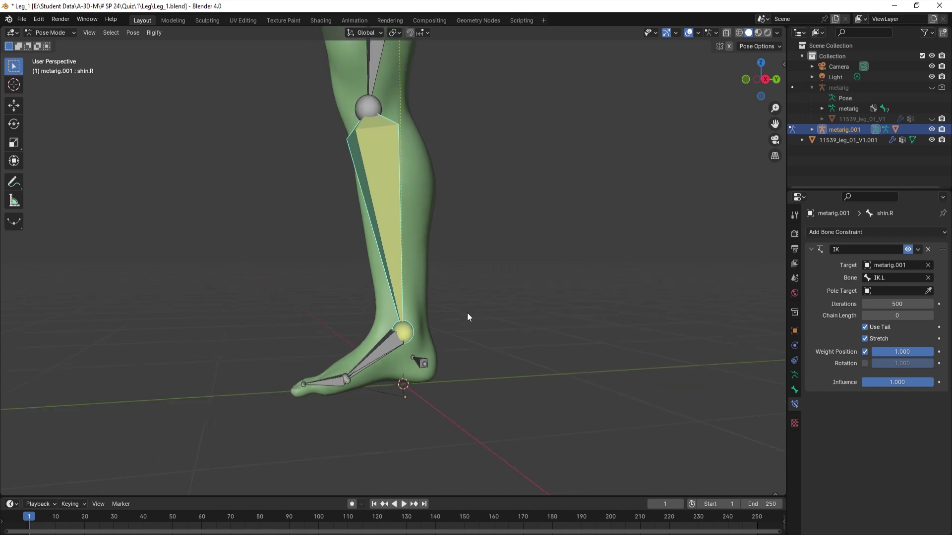
middle_drag(483, 322, 400, 353)
click(383, 343)
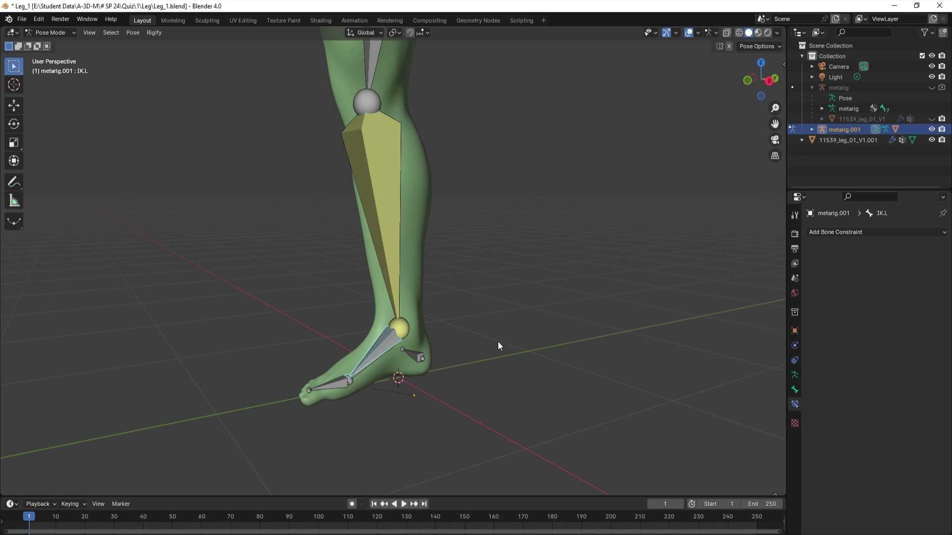
click(399, 252)
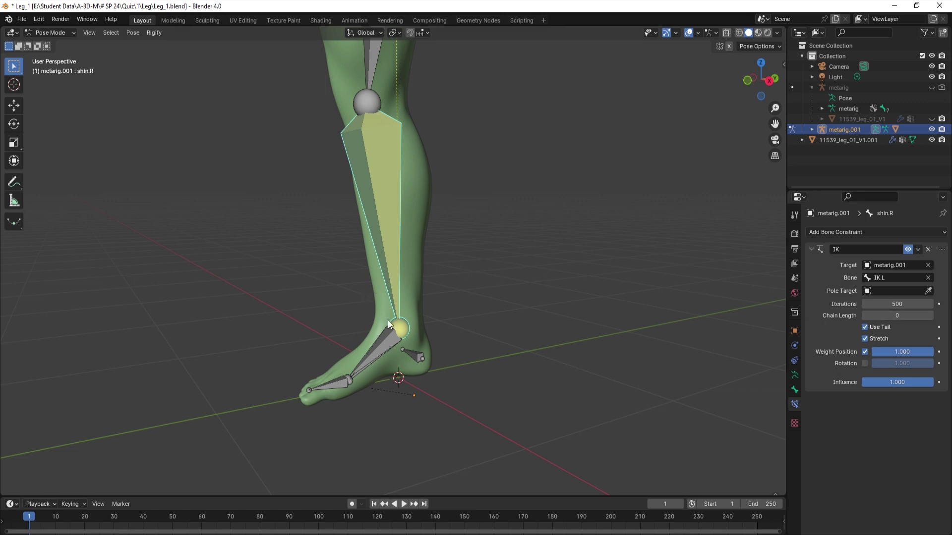
click(381, 346)
click(376, 113)
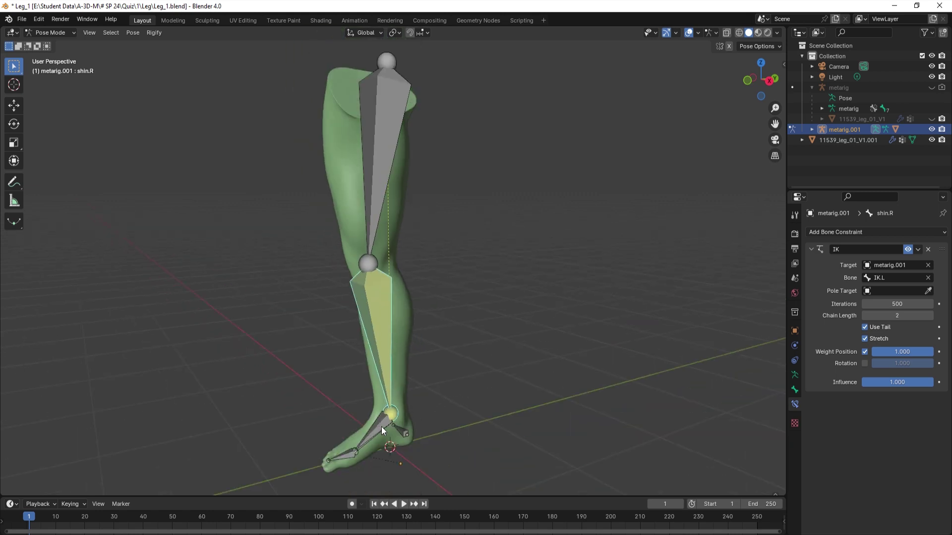
Move the IK.L bone to a new position so the whole leg bends.
click(382, 427)
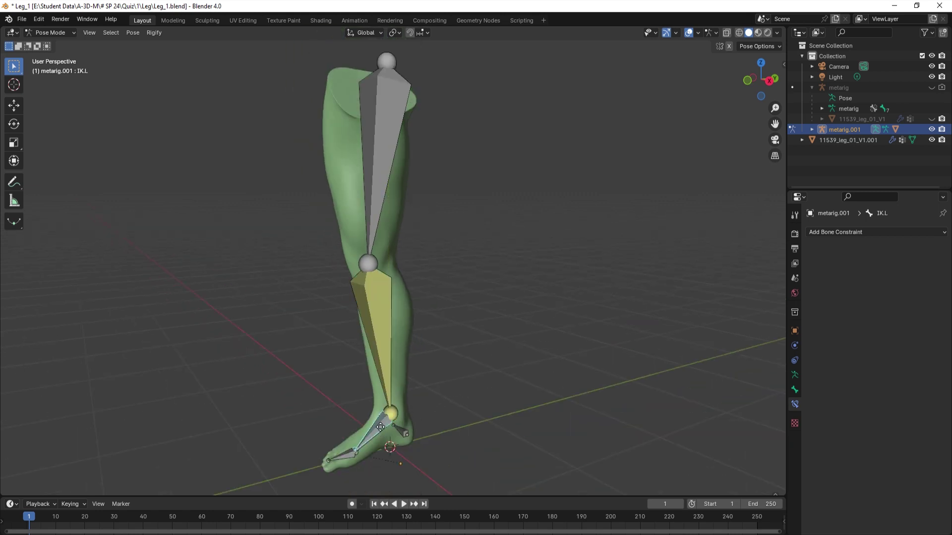
drag(380, 427, 289, 292)
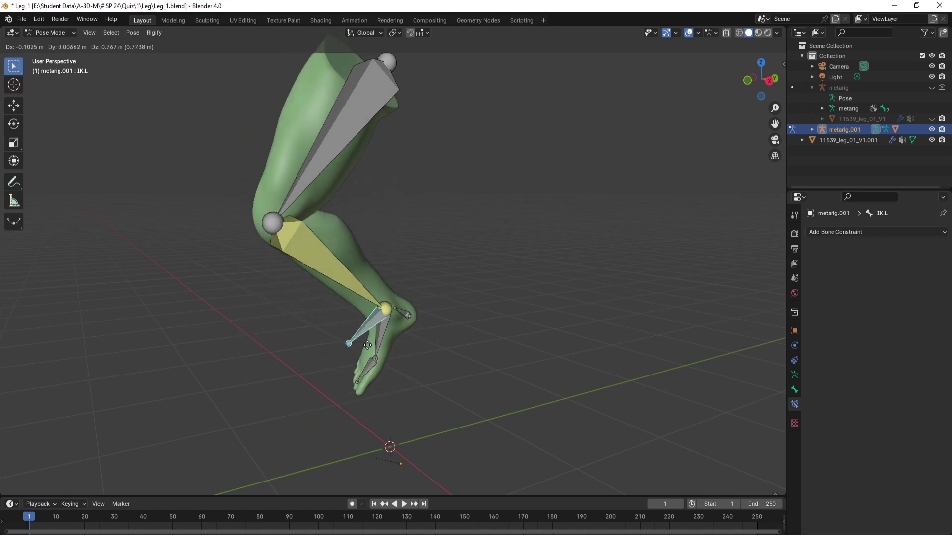
right_click(338, 360)
middle_drag(338, 357, 403, 295)
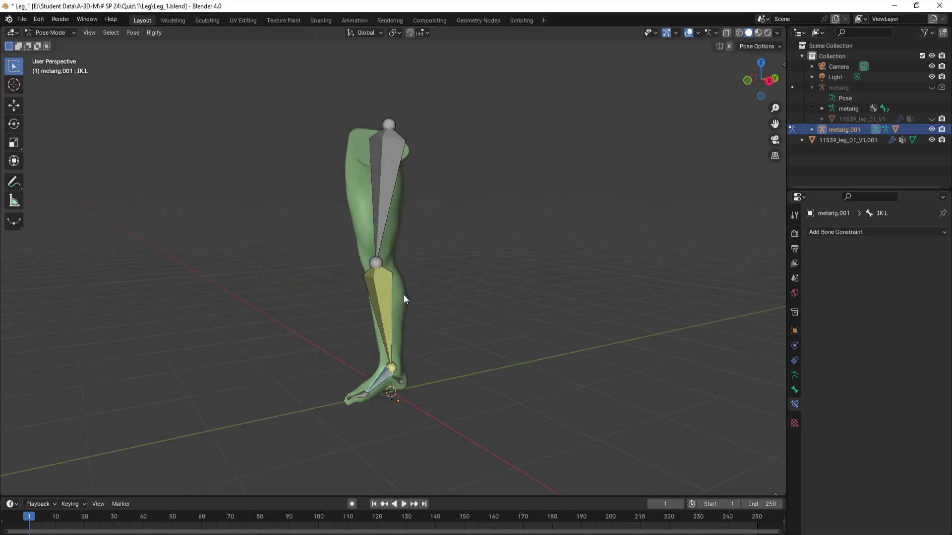
key(g)
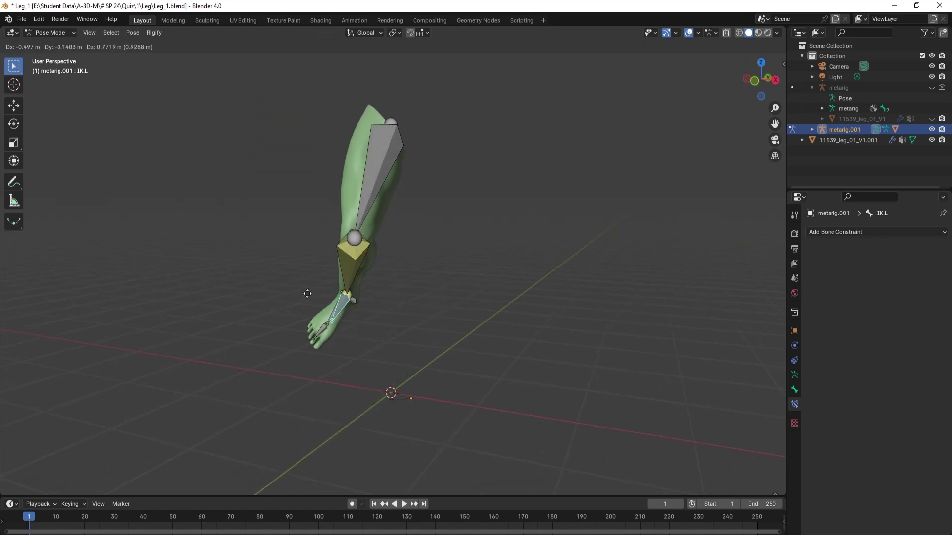
click(328, 349)
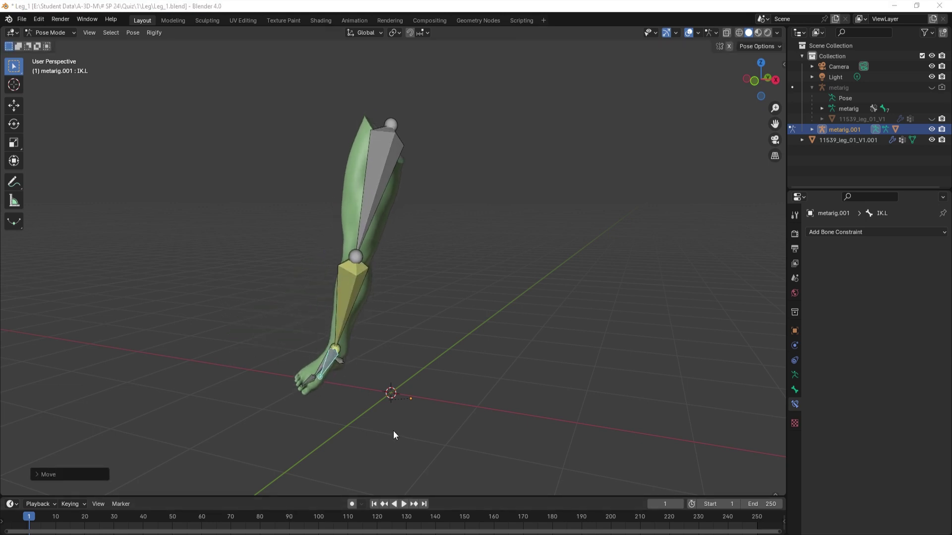
Launch Paint with a blank canvas from the Start search.
key(super)
text(p)
click(129, 269)
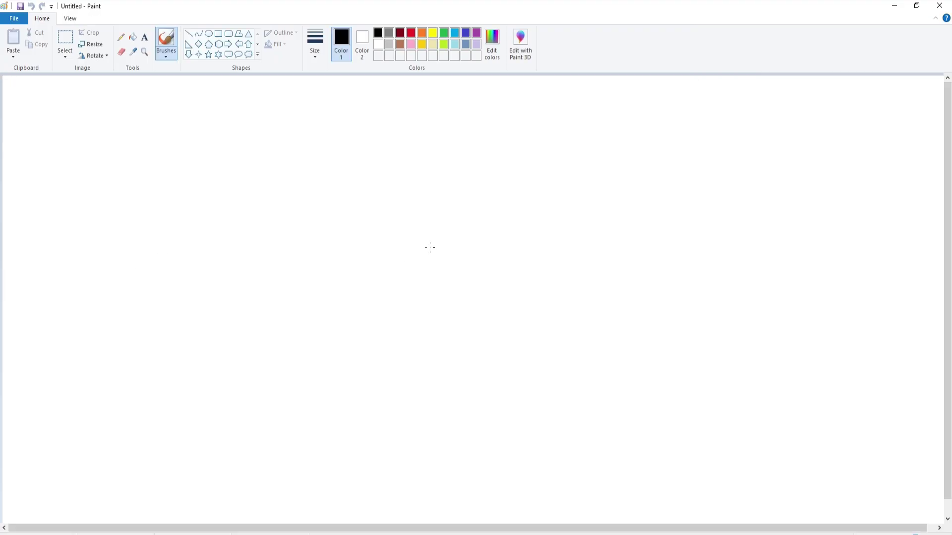
In Paint, choose the thickest brush and sketch a leg bending at the knee.
click(315, 48)
click(319, 136)
mouse_move(273, 132)
mouse_down()
mouse_move(269, 221)
mouse_move(308, 262)
mouse_move(290, 269)
mouse_move(313, 266)
mouse_up()
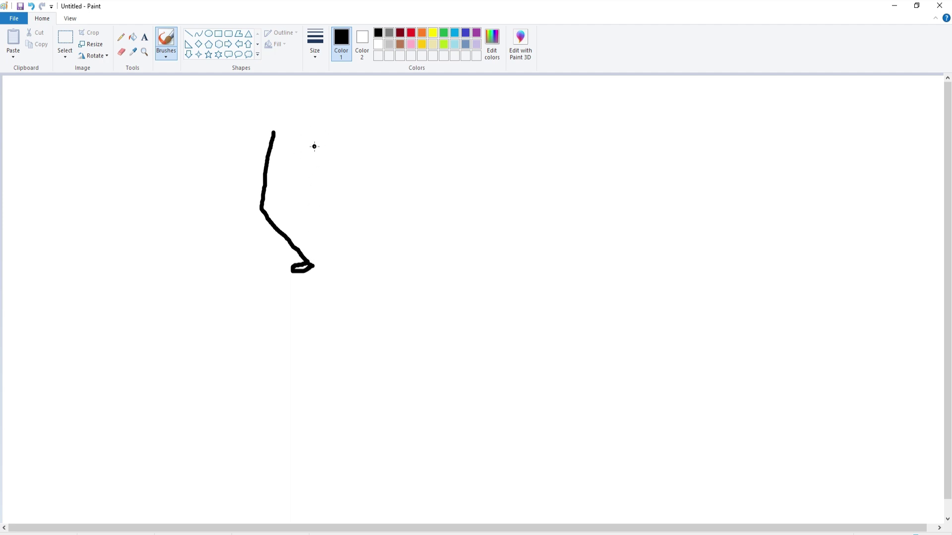
mouse_move(314, 147)
mouse_down()
mouse_move(278, 203)
mouse_move(320, 265)
mouse_up()
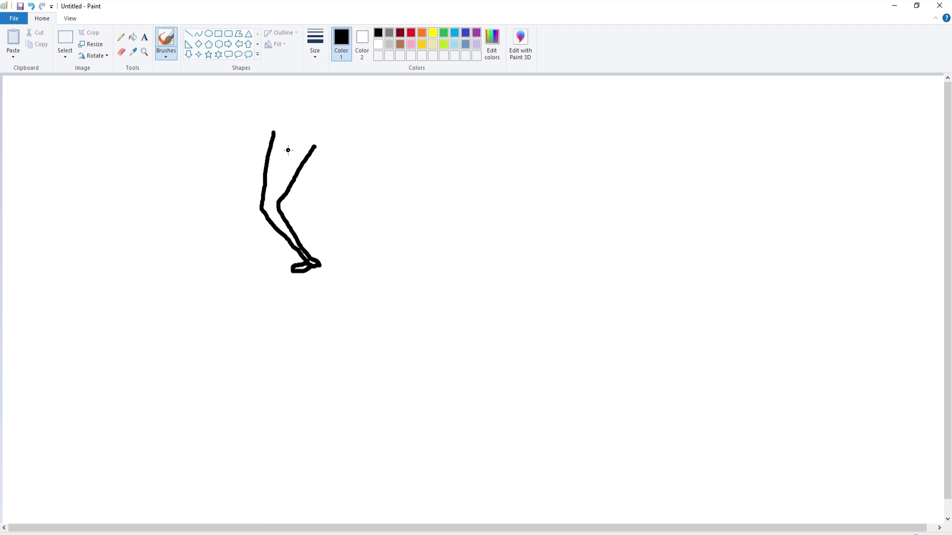
mouse_move(289, 147)
mouse_down()
mouse_move(270, 209)
mouse_move(288, 237)
mouse_up()
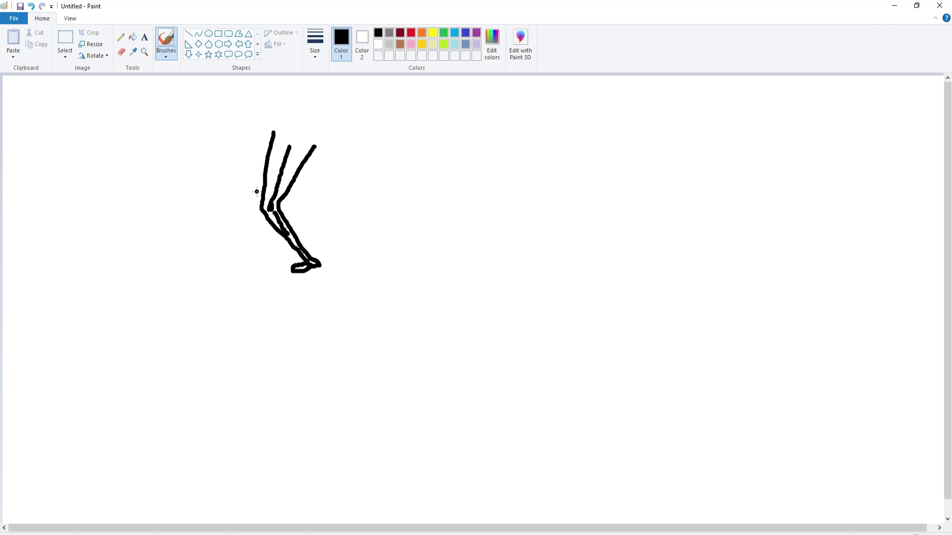
Label the sketch with an x pointing at the knee and the words 'only X'.
mouse_move(247, 212)
mouse_down()
mouse_move(180, 215)
mouse_move(144, 230)
mouse_move(166, 234)
mouse_up()
drag(360, 212, 417, 209)
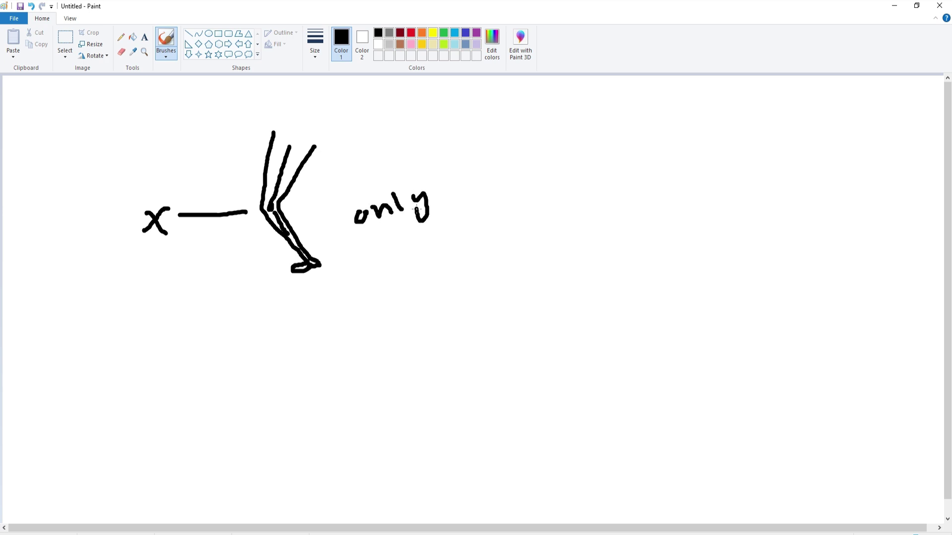
mouse_move(483, 182)
mouse_down()
mouse_move(467, 208)
mouse_move(487, 208)
mouse_up()
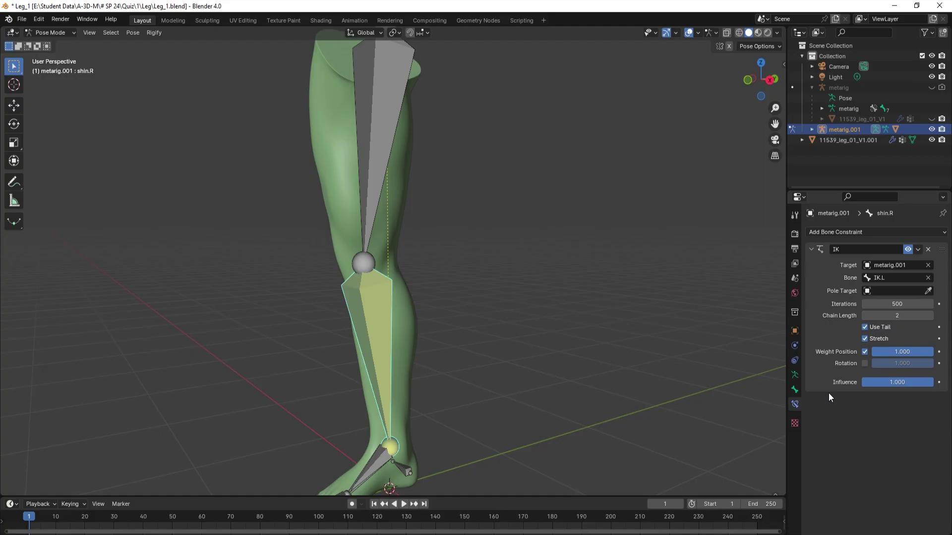
Enable Lock IK Y and Lock IK Z in shin.R's Inverse Kinematics bone settings.
click(795, 390)
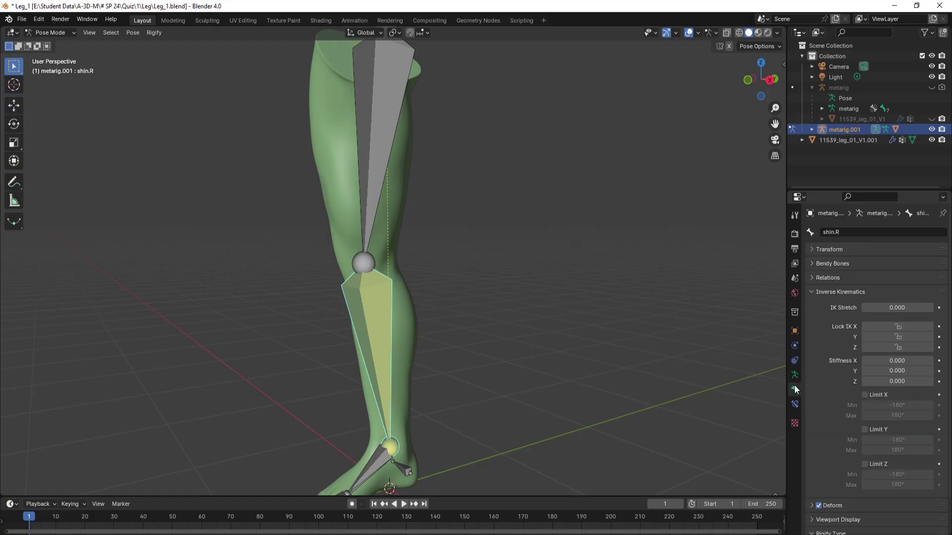
click(822, 293)
click(900, 336)
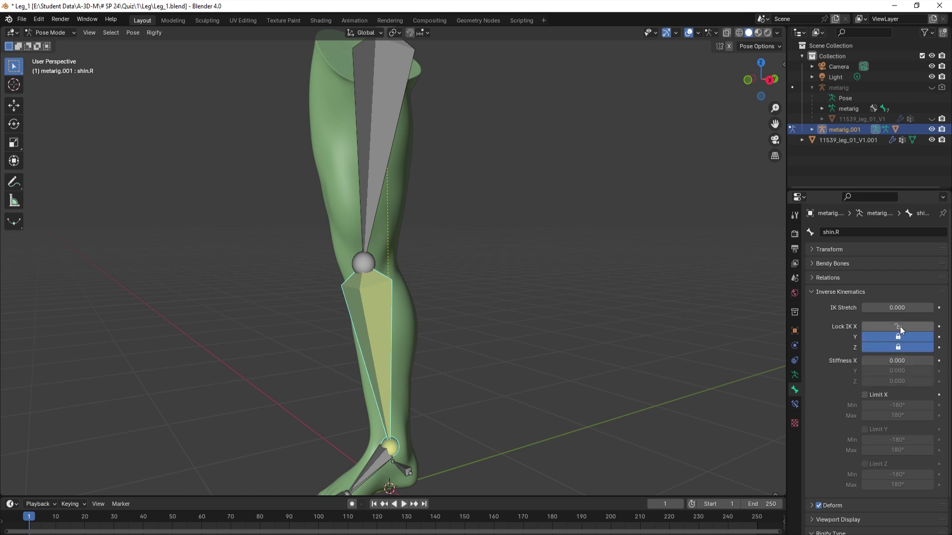
scroll(397, 405, down, 1)
Move the IK.L bone with G a couple of times to test the knee bending.
click(375, 429)
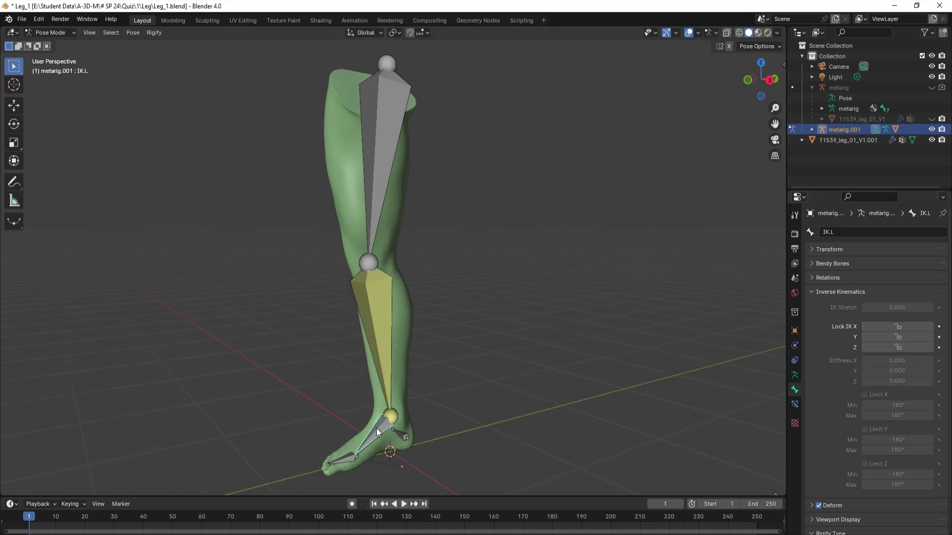
key(g)
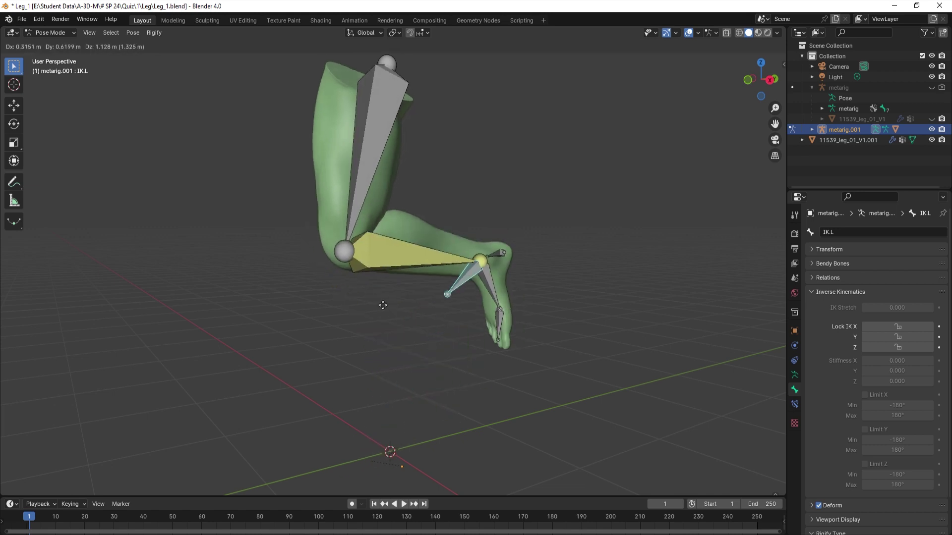
click(414, 373)
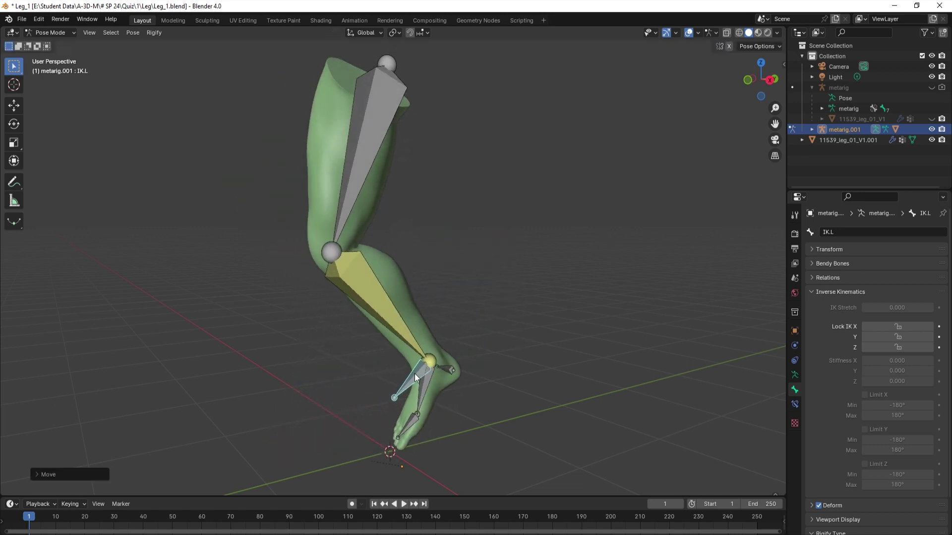
middle_drag(414, 373, 364, 332)
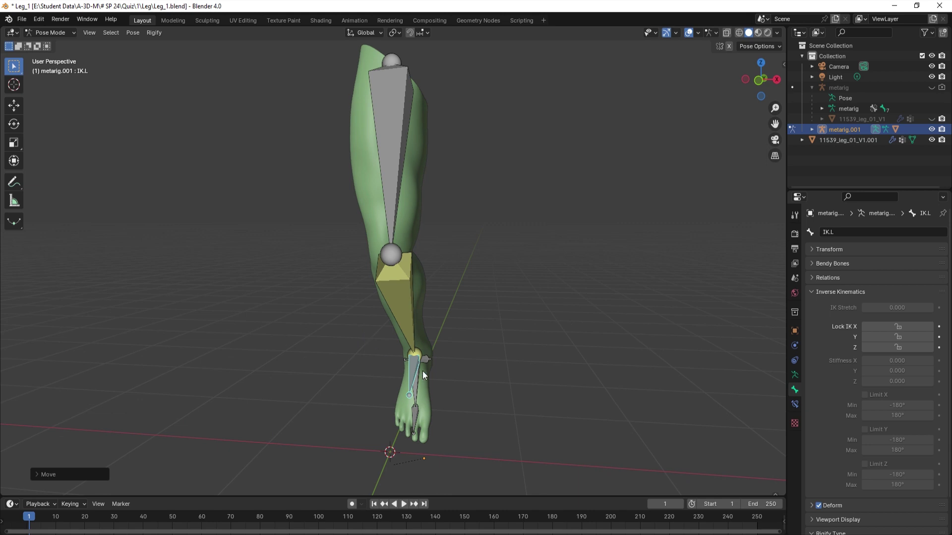
key(g)
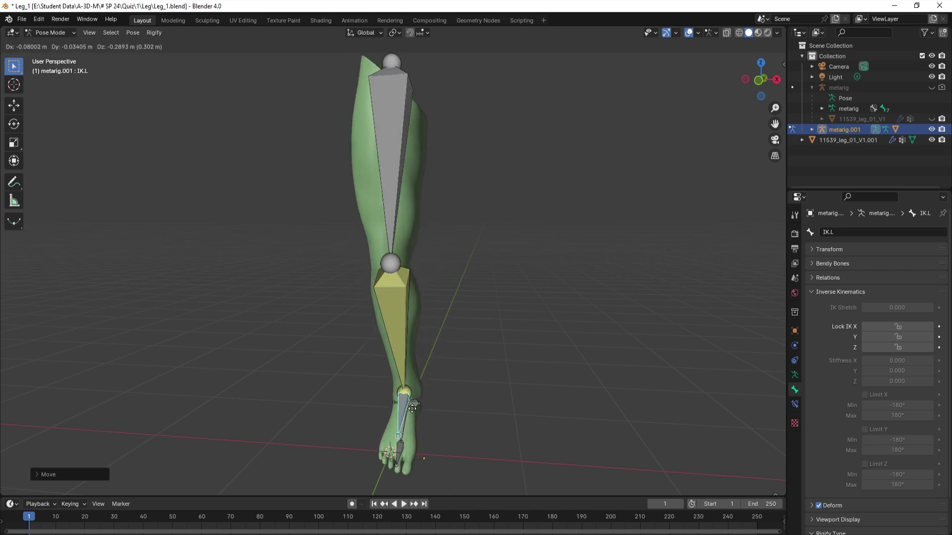
click(415, 400)
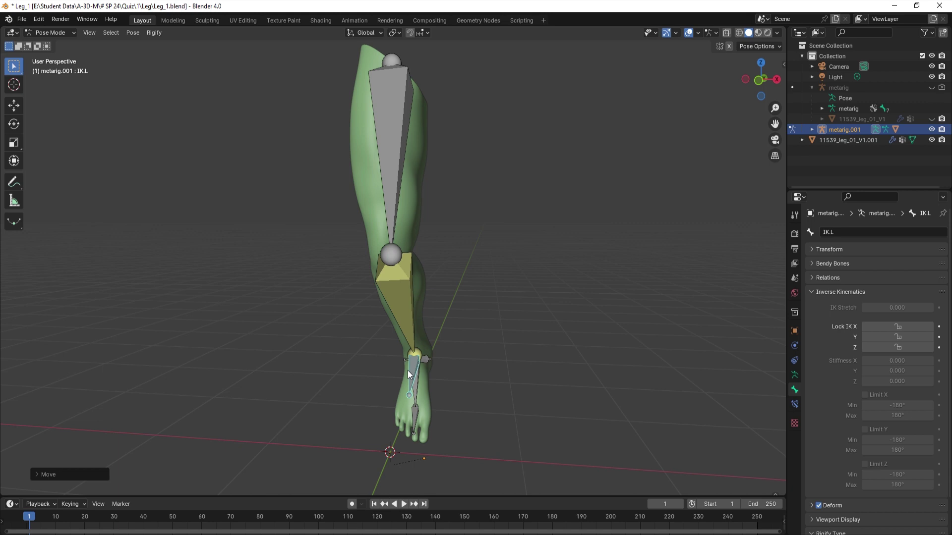
middle_drag(491, 412, 460, 403)
Check the bend in front and side views, then open the Windows notification panel.
key(KP_1)
key(KP_3)
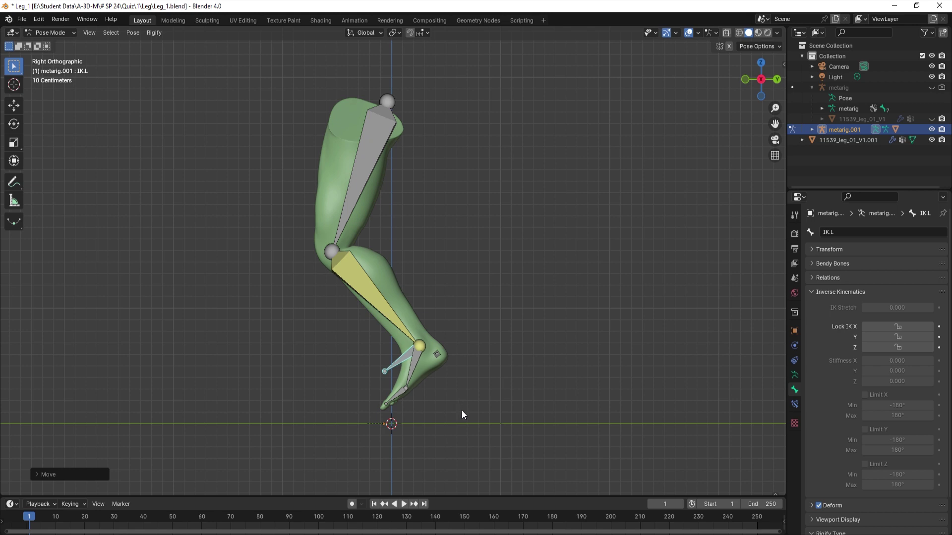
scroll(462, 409, up, 1)
key(g)
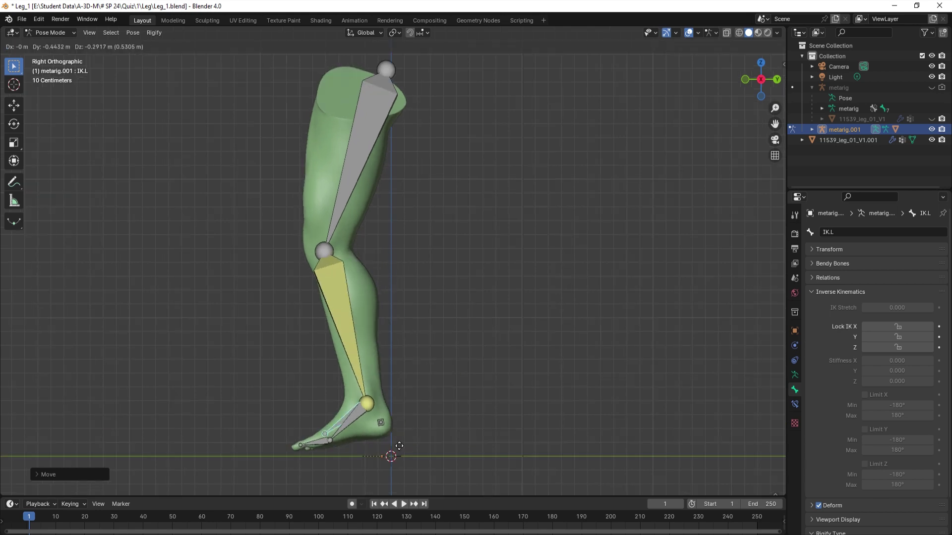
key(Escape)
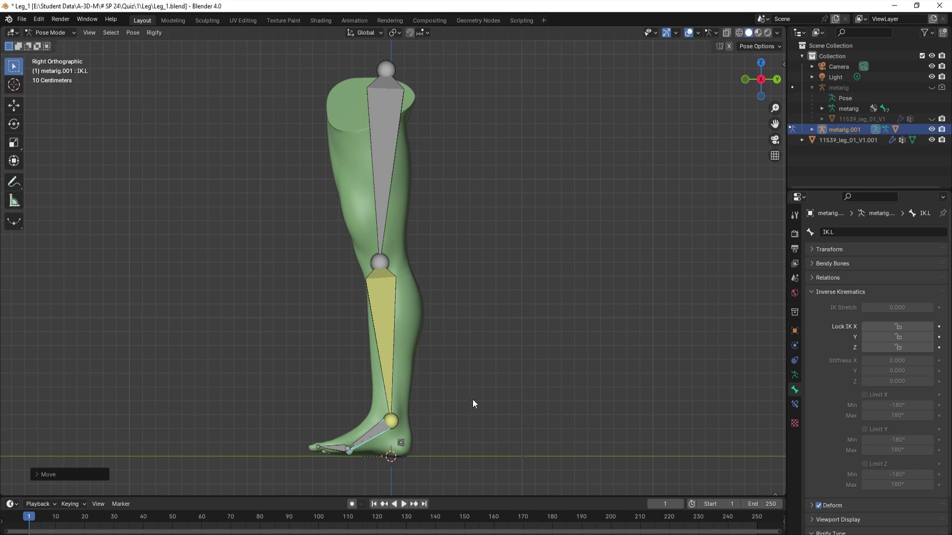
mouse_move(483, 386)
middle_down()
mouse_move(495, 369)
mouse_move(467, 384)
mouse_move(636, 392)
middle_up()
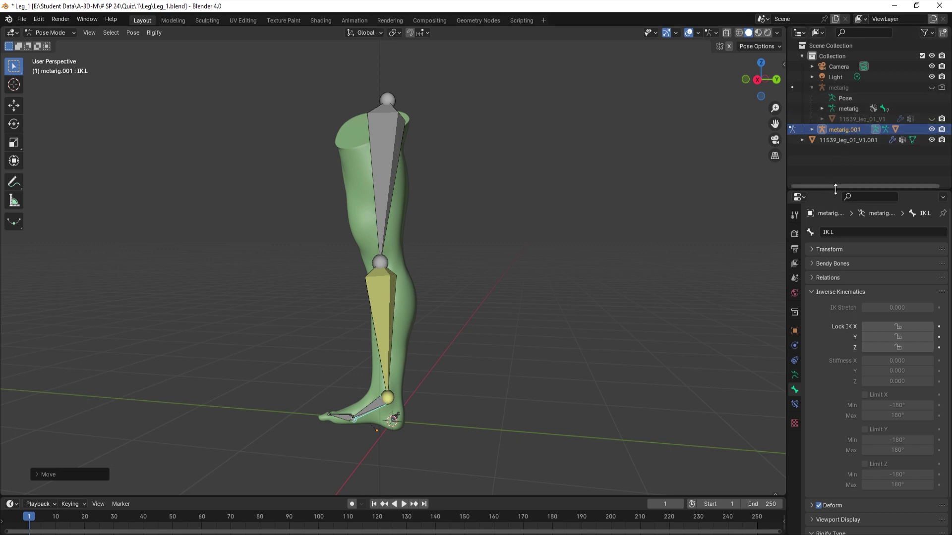
key(super+a)
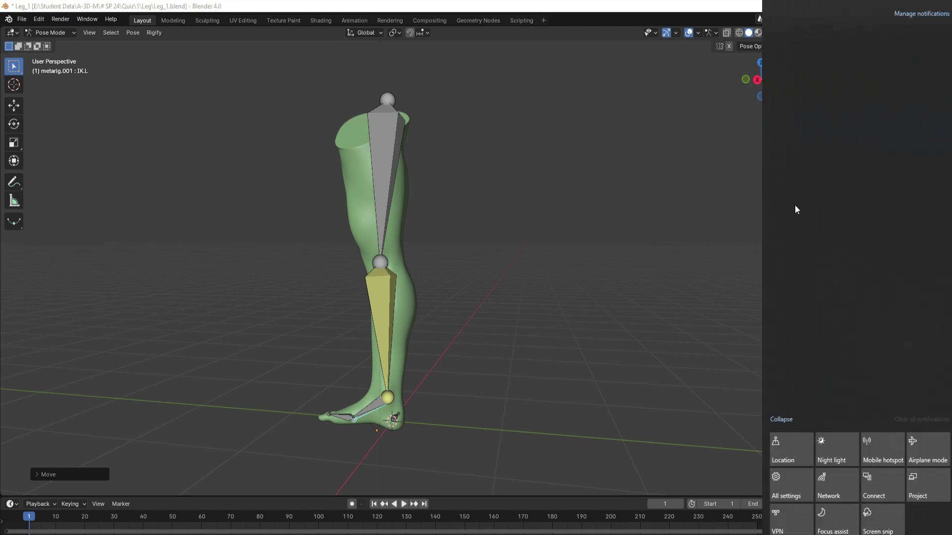